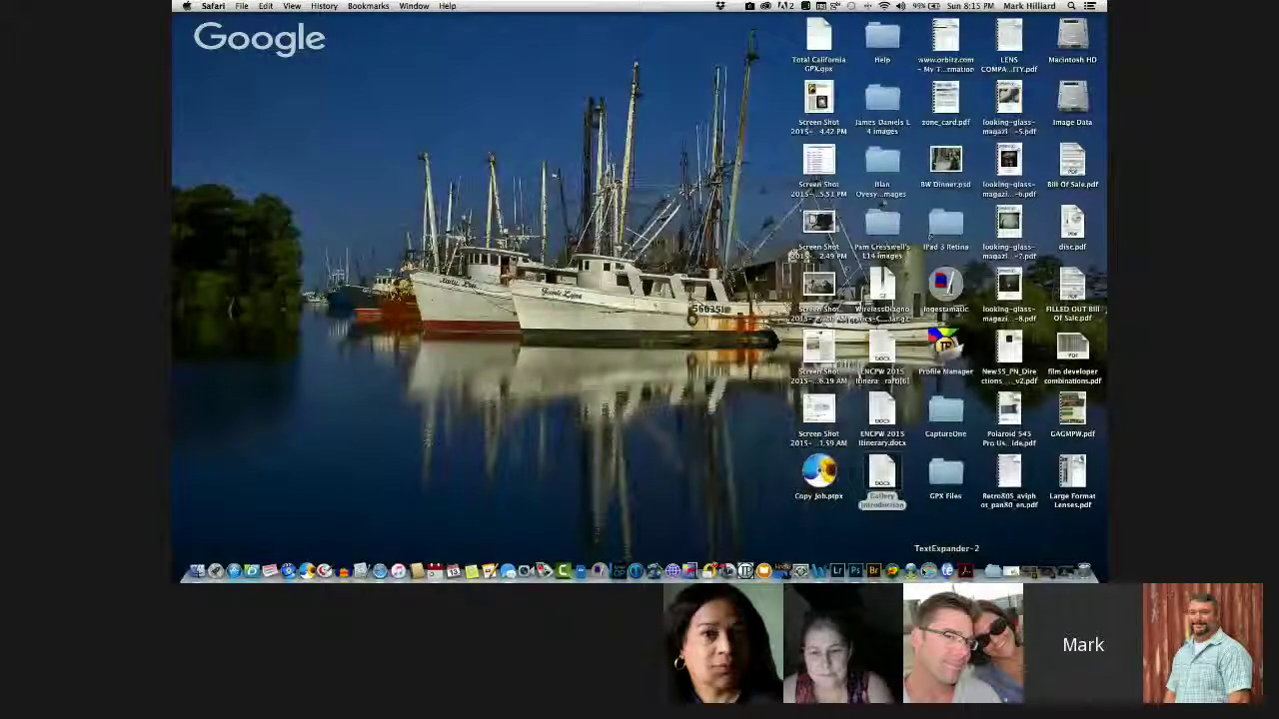
# Switch to Photoshop and close the image of the books and red pear
pyautogui.press('super+Tab')
pyautogui.hotkey('ctrl', 'Tab')
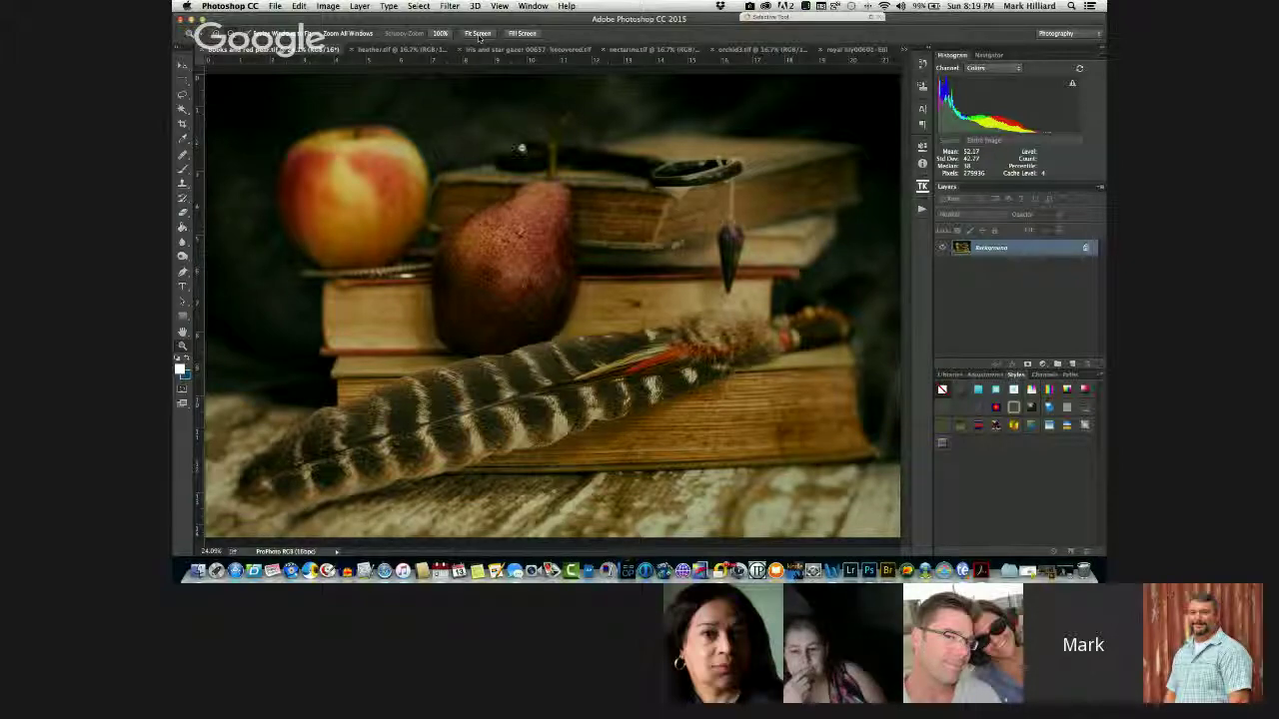
pyautogui.press('super+minus')
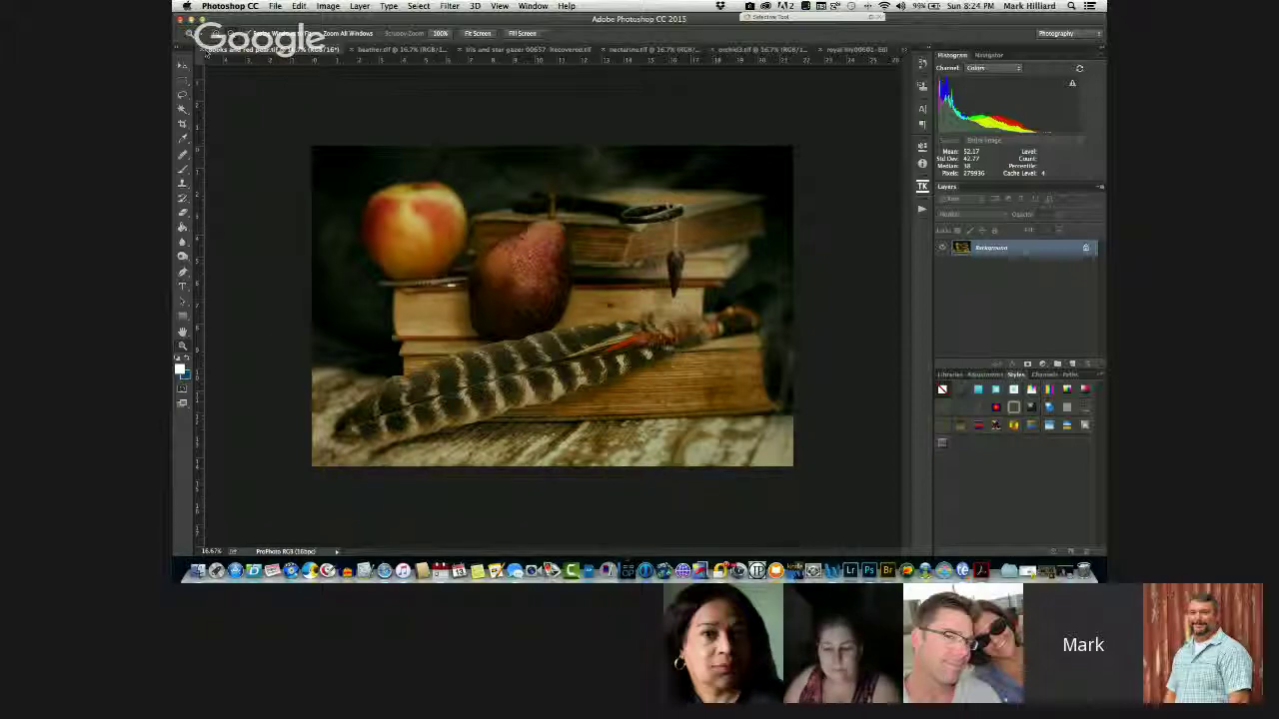
pyautogui.click(199, 50)
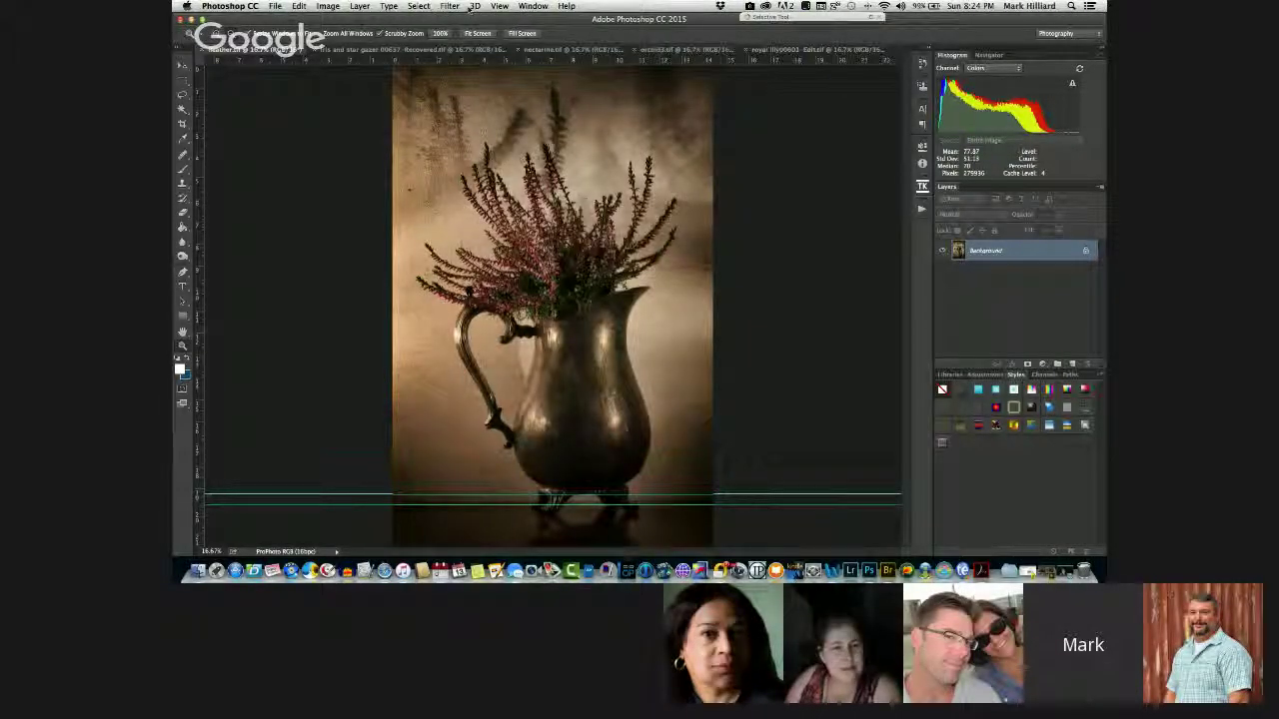
# Clear the guides from the heather image, and select the heather photo in Adobe Bridge
pyautogui.click(500, 6)
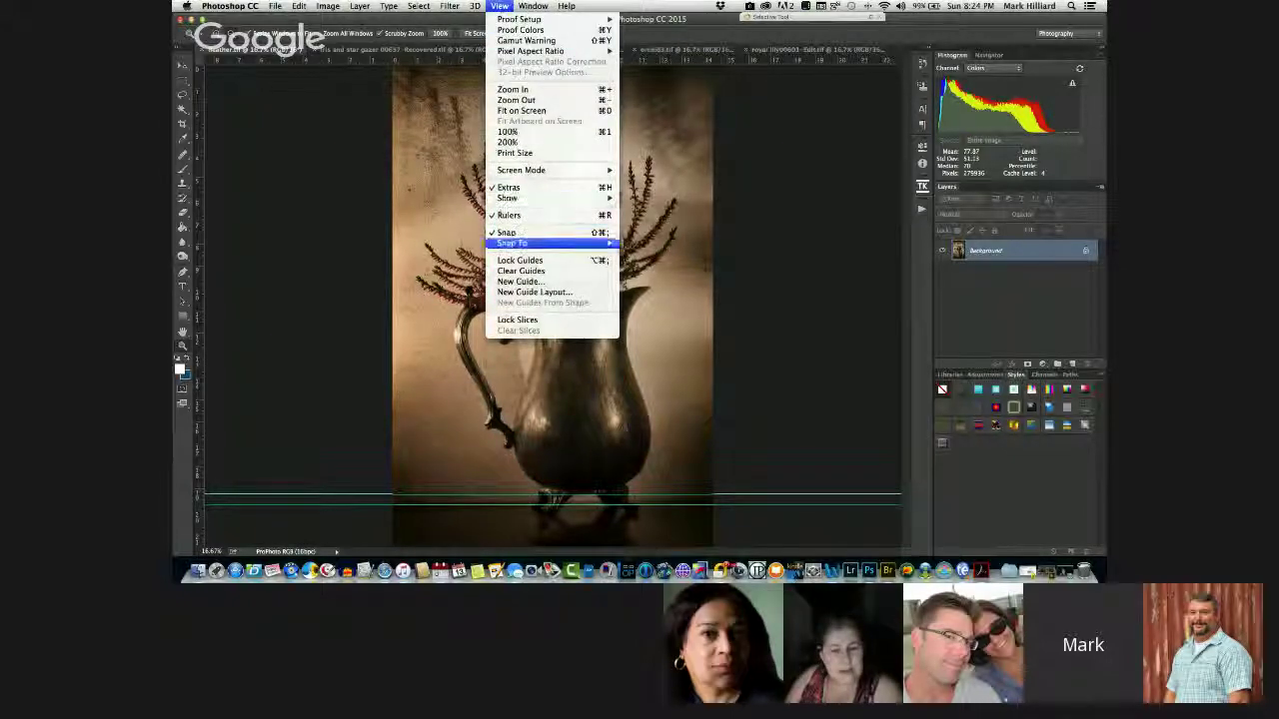
pyautogui.click(521, 271)
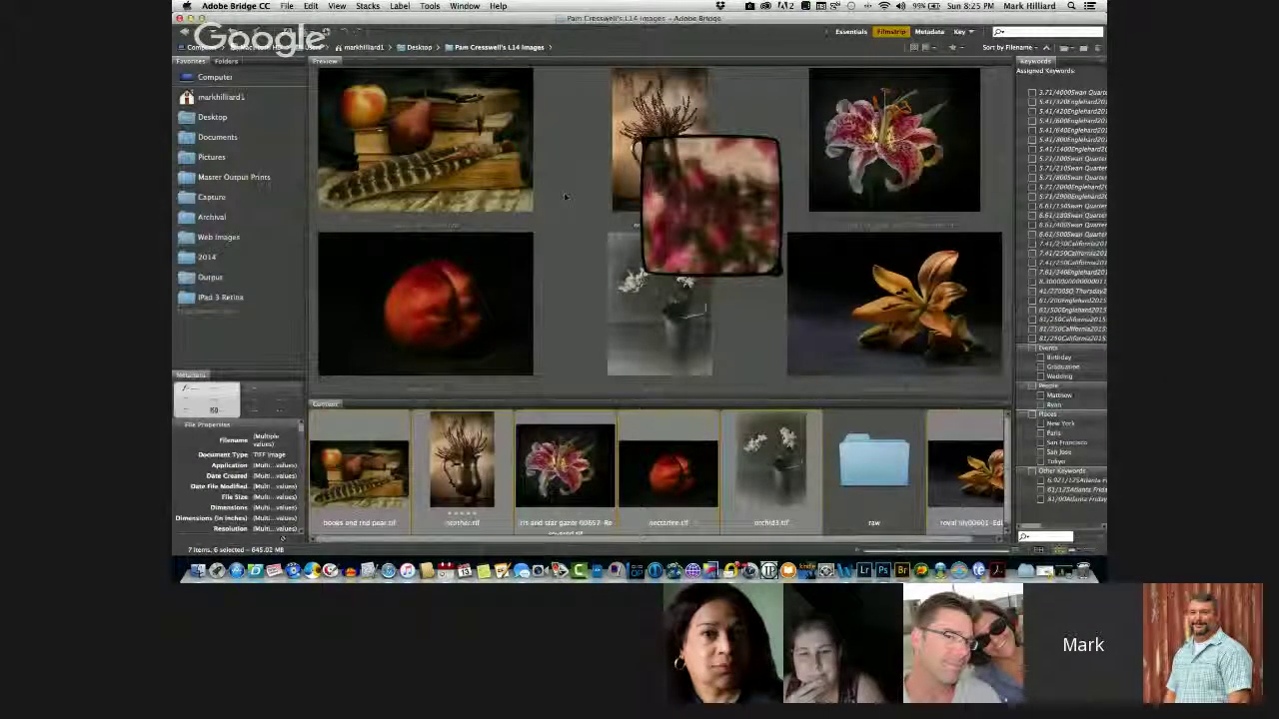
pyautogui.click(462, 459)
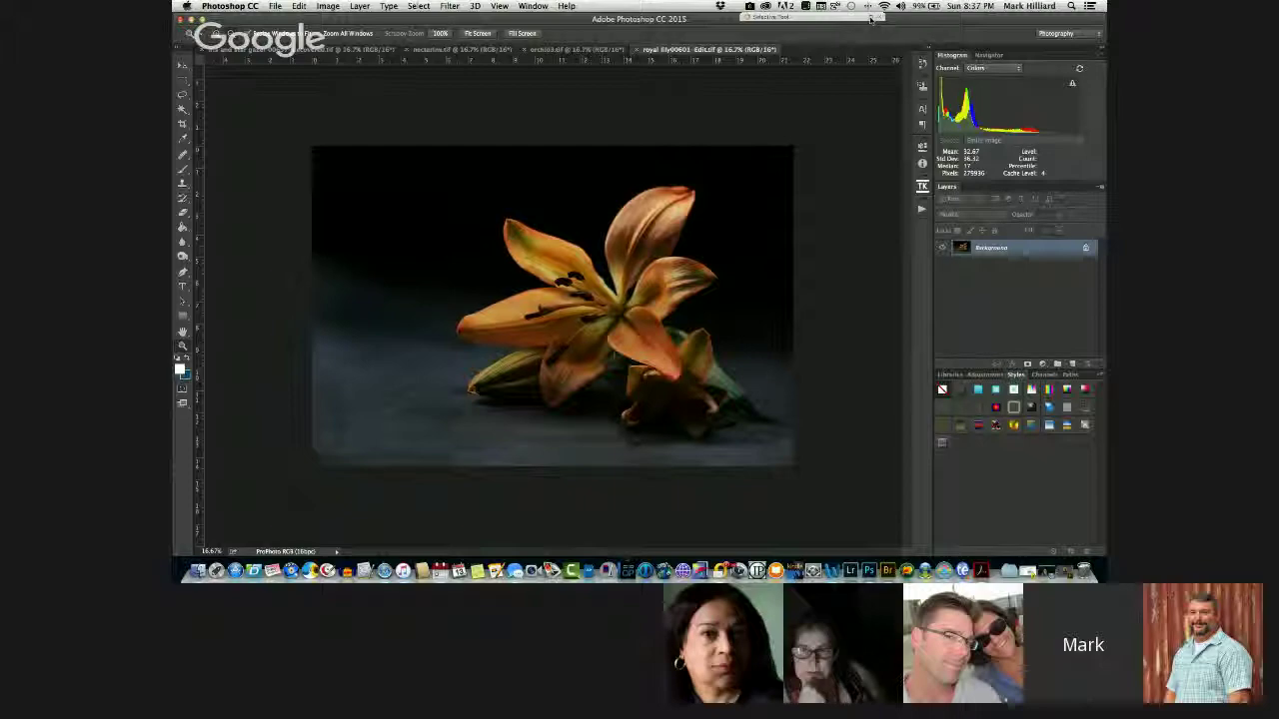
# Open the royal lily image in Viveza 2 and add a control point on one of the dark stamens
pyautogui.click(870, 19)
pyautogui.click(789, 103)
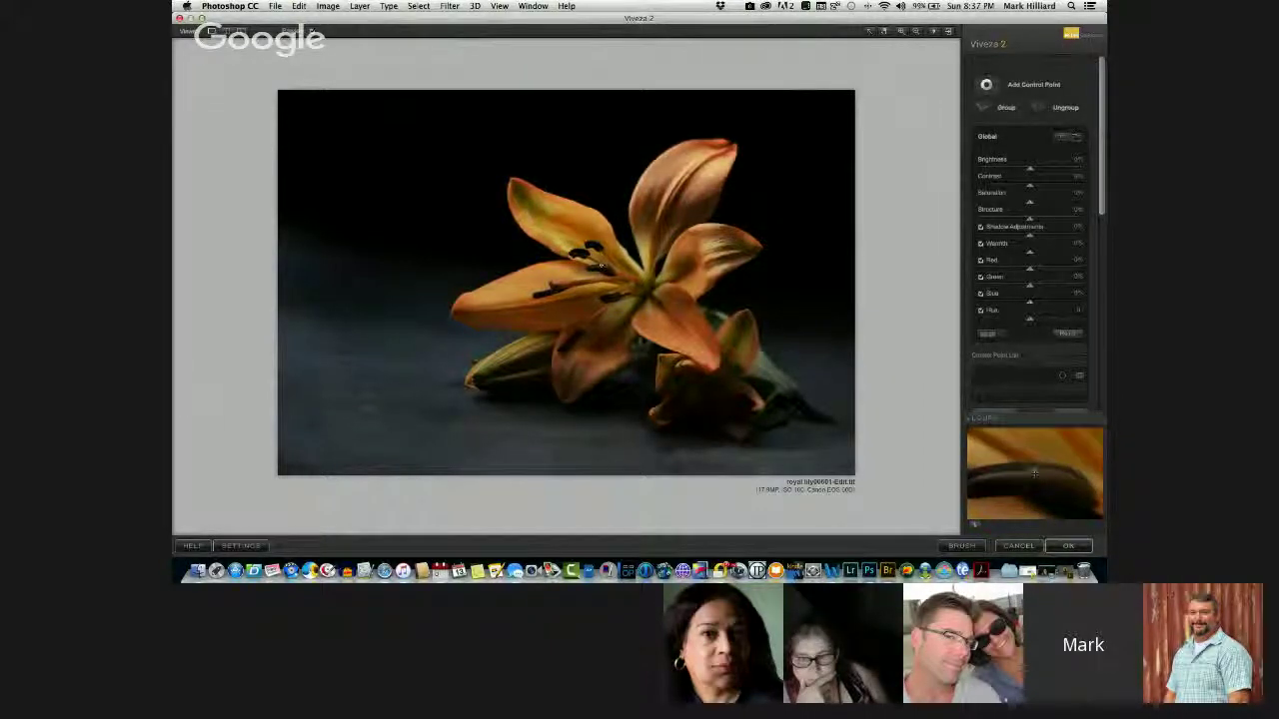
pyautogui.click(602, 268)
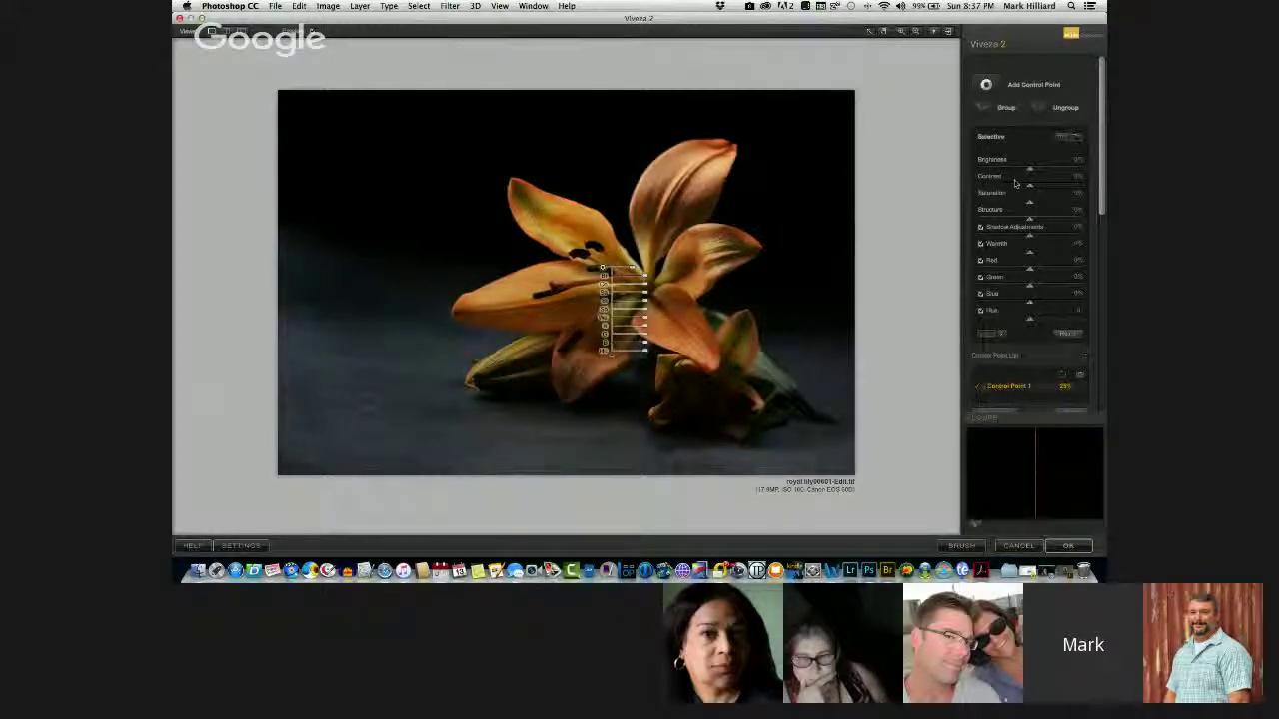
# Raise the brightness of the stamen control points to 42% and lift their shadow adjustments
pyautogui.moveTo(1031, 175); pyautogui.dragTo(1038, 174)
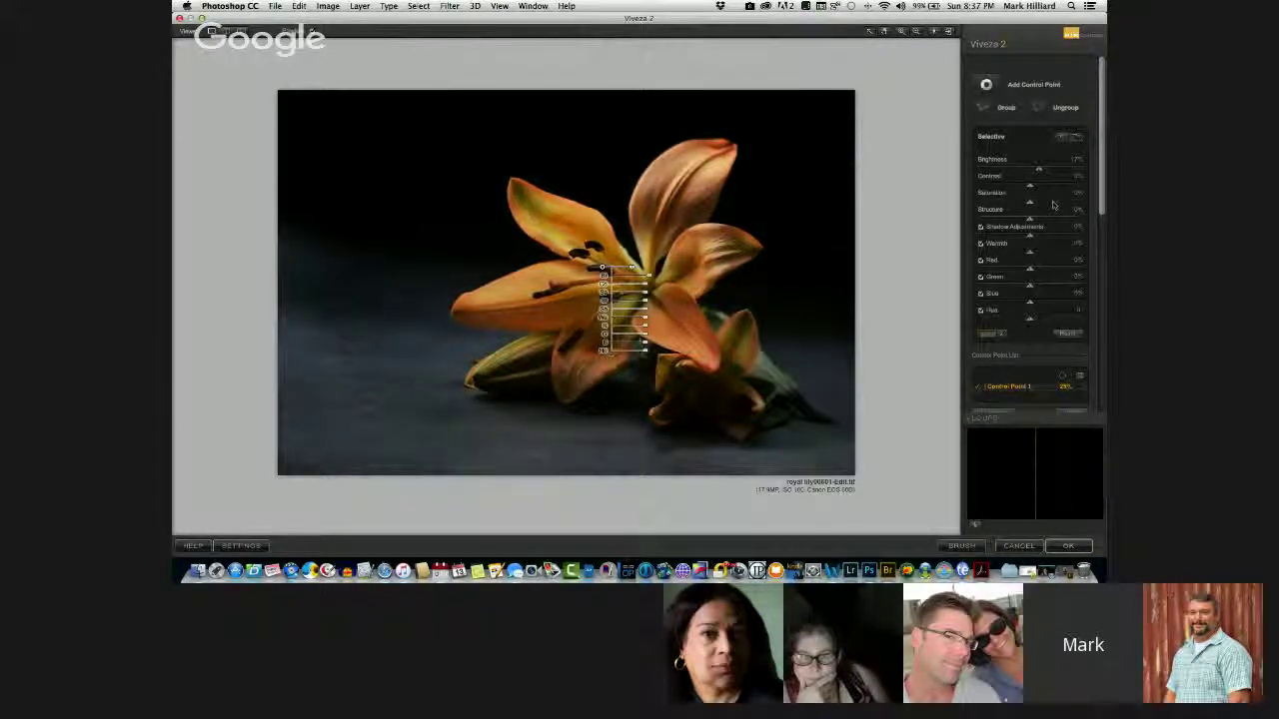
pyautogui.moveTo(1039, 172); pyautogui.dragTo(1046, 173)
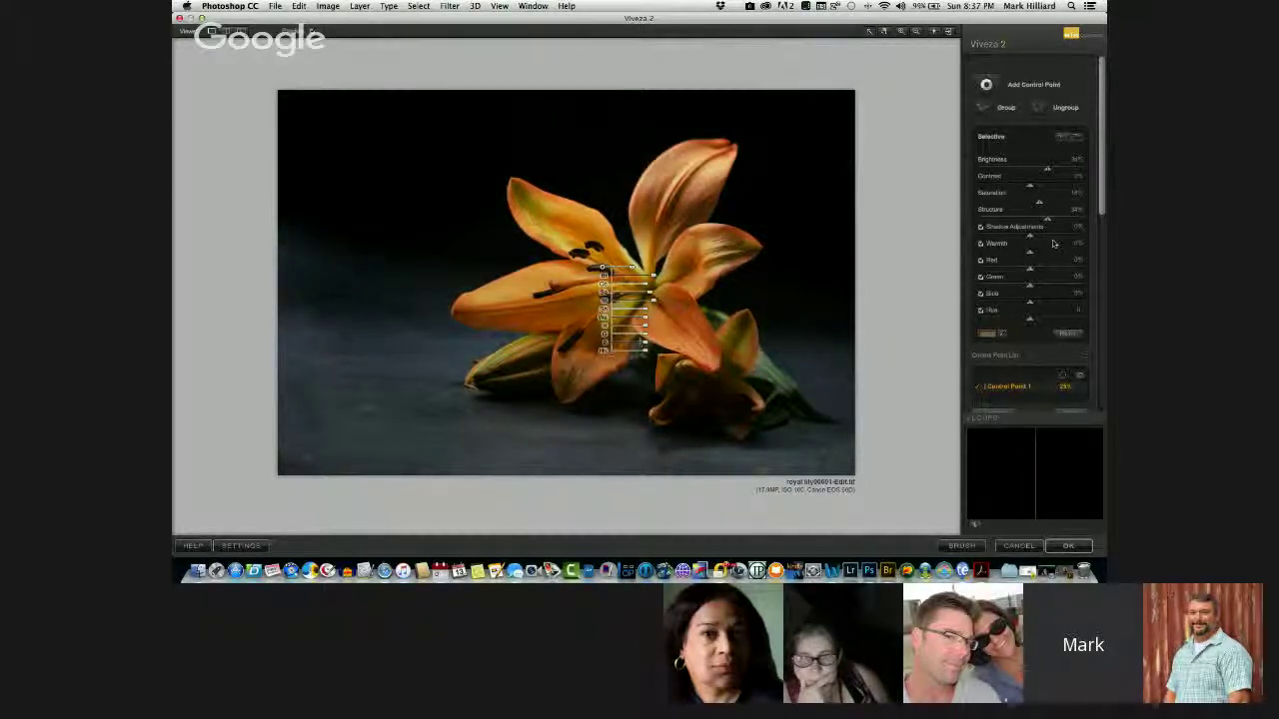
pyautogui.moveTo(1029, 238)
pyautogui.mouseDown()
pyautogui.moveTo(1049, 239)
pyautogui.moveTo(1032, 242)
pyautogui.mouseUp()
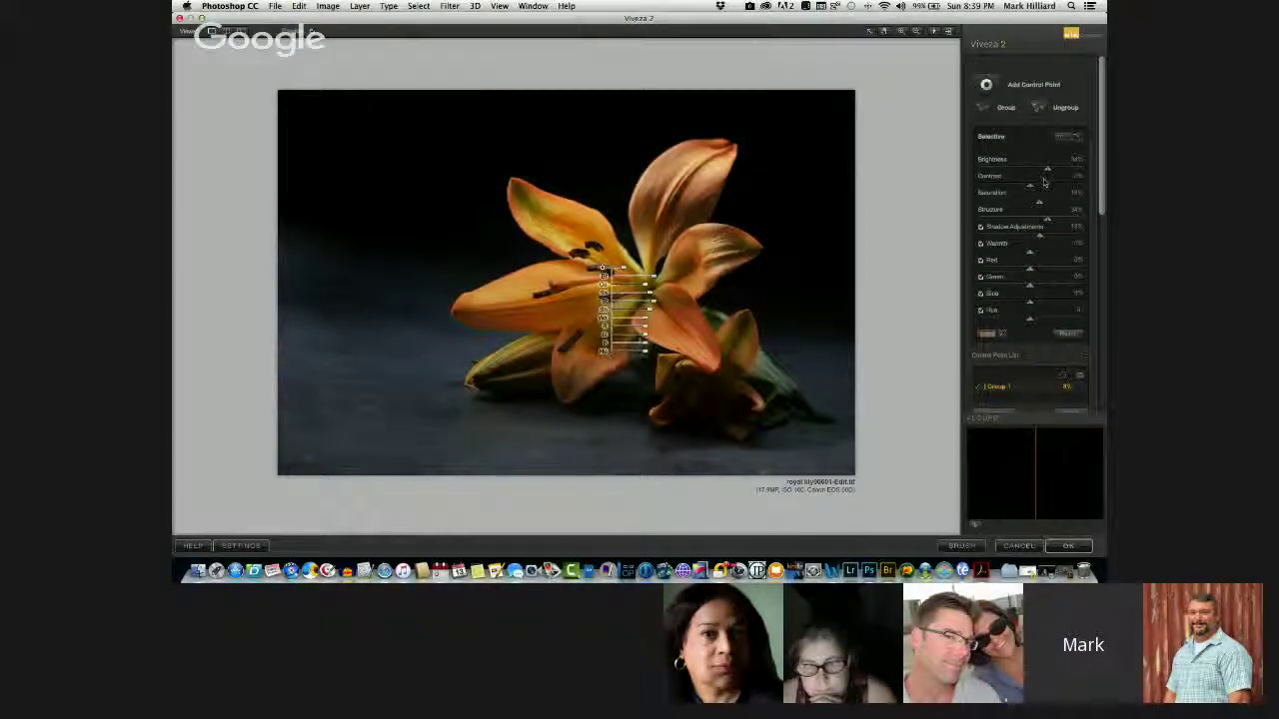
pyautogui.moveTo(1048, 174)
pyautogui.mouseDown()
pyautogui.moveTo(1069, 177)
pyautogui.moveTo(1053, 181)
pyautogui.mouseUp()
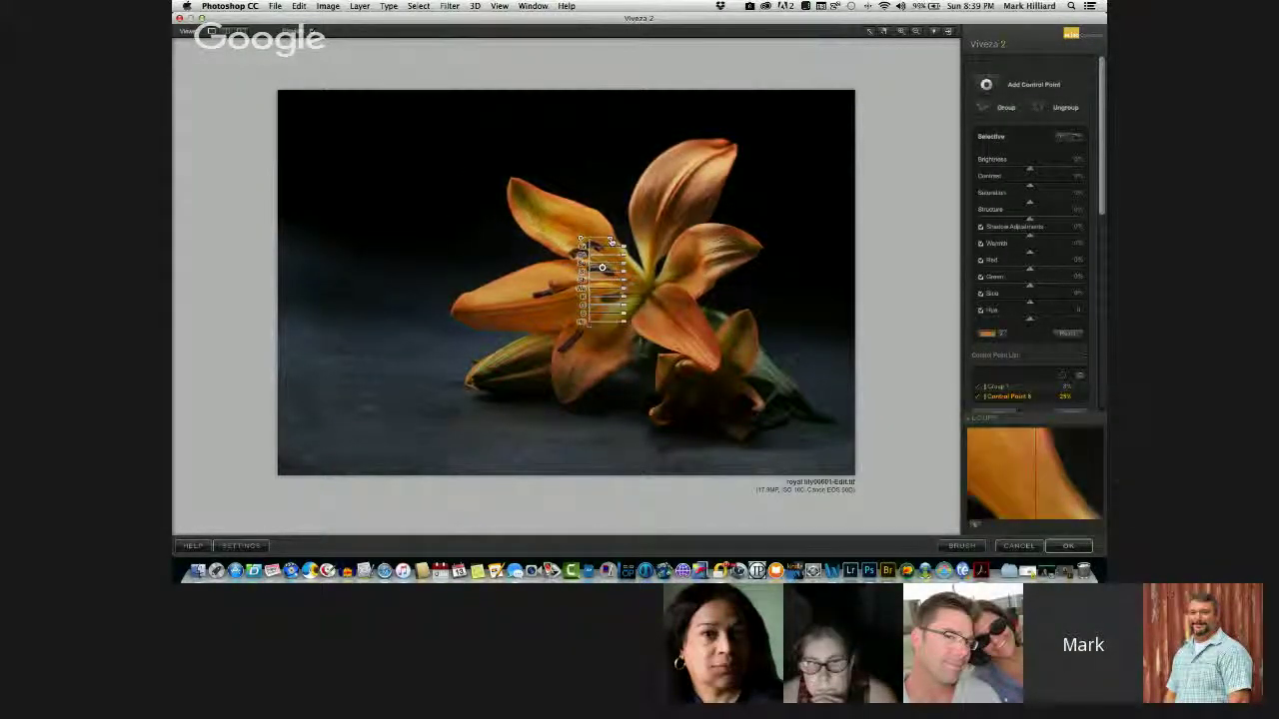
# Place neutral control points across the lily's petals and the bud, adjusting their areas of effect, to confine the stamen edit
pyautogui.moveTo(606, 243); pyautogui.dragTo(699, 249)
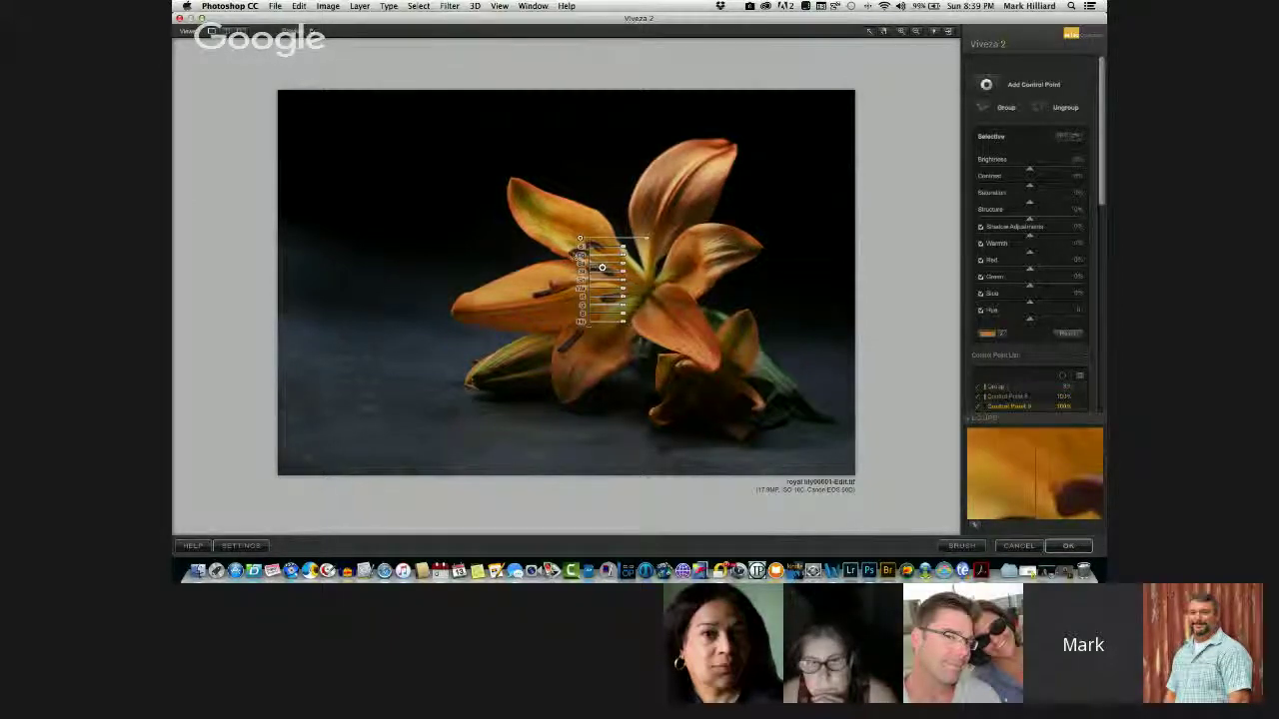
pyautogui.click(579, 302)
pyautogui.click(605, 340)
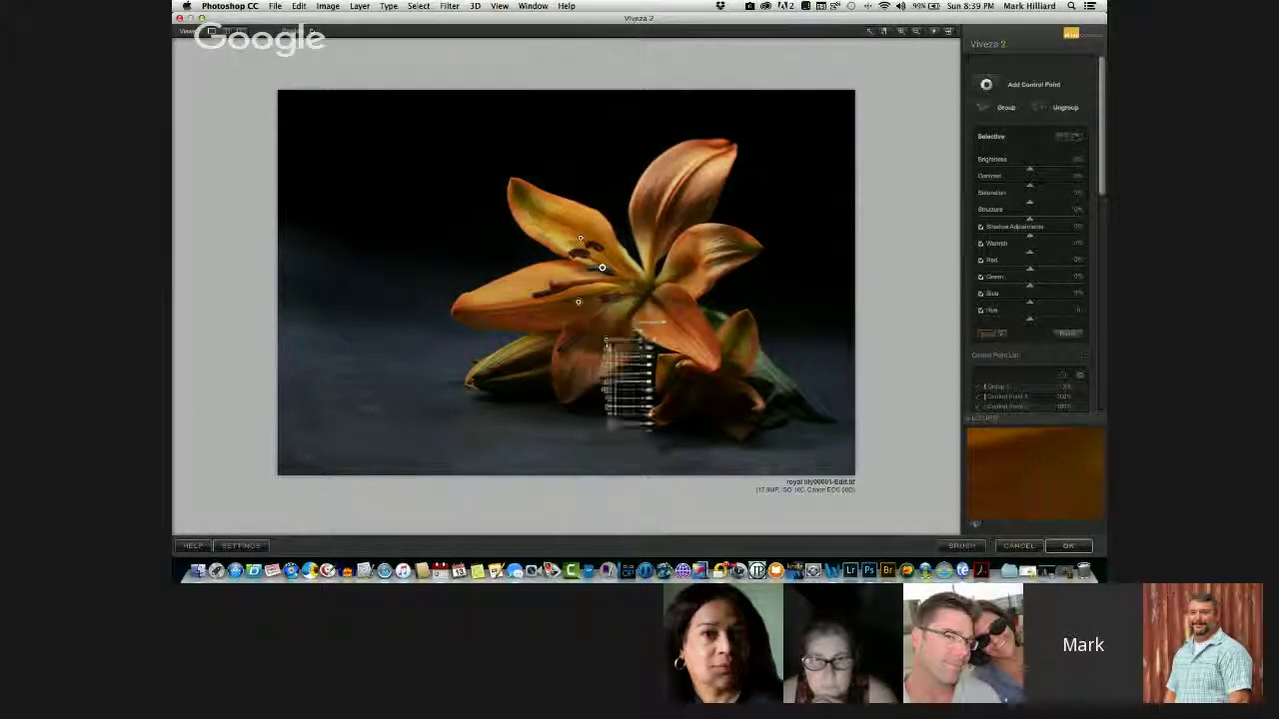
pyautogui.click(629, 331)
pyautogui.moveTo(629, 331); pyautogui.dragTo(527, 348)
pyautogui.click(589, 372)
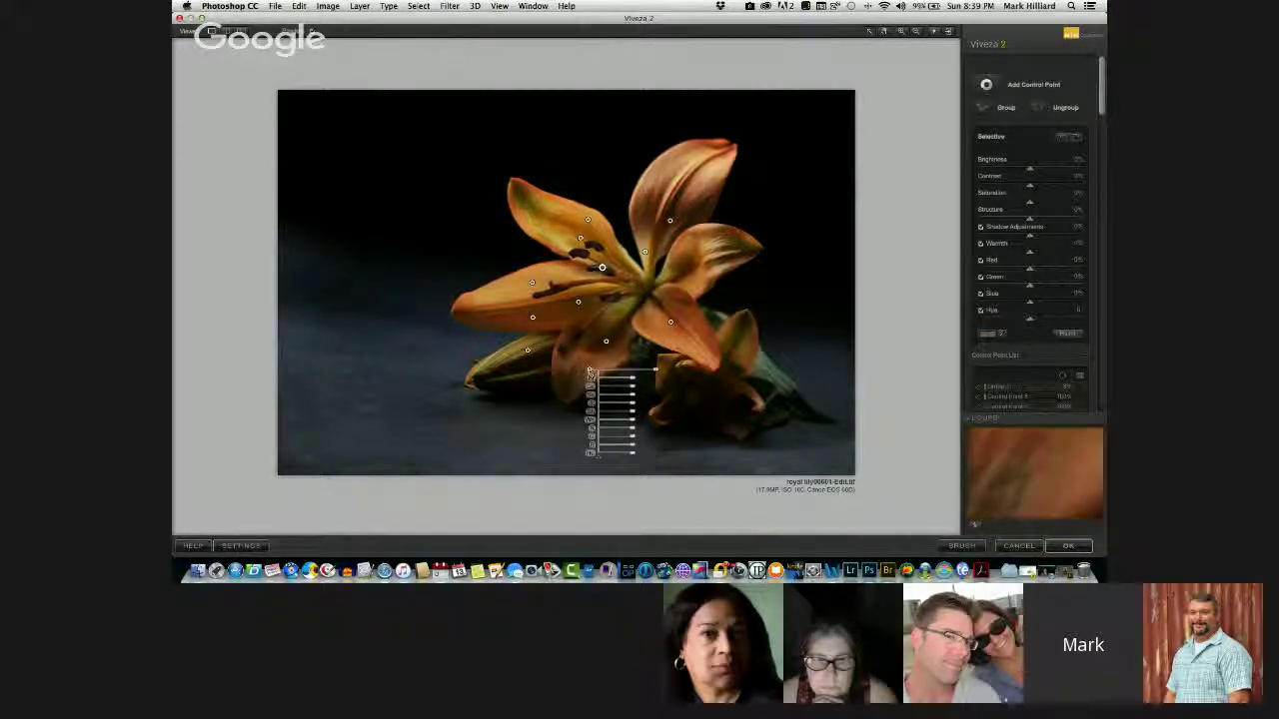
# Add neutral control points on the dark background on both sides of the flower
pyautogui.click(477, 343)
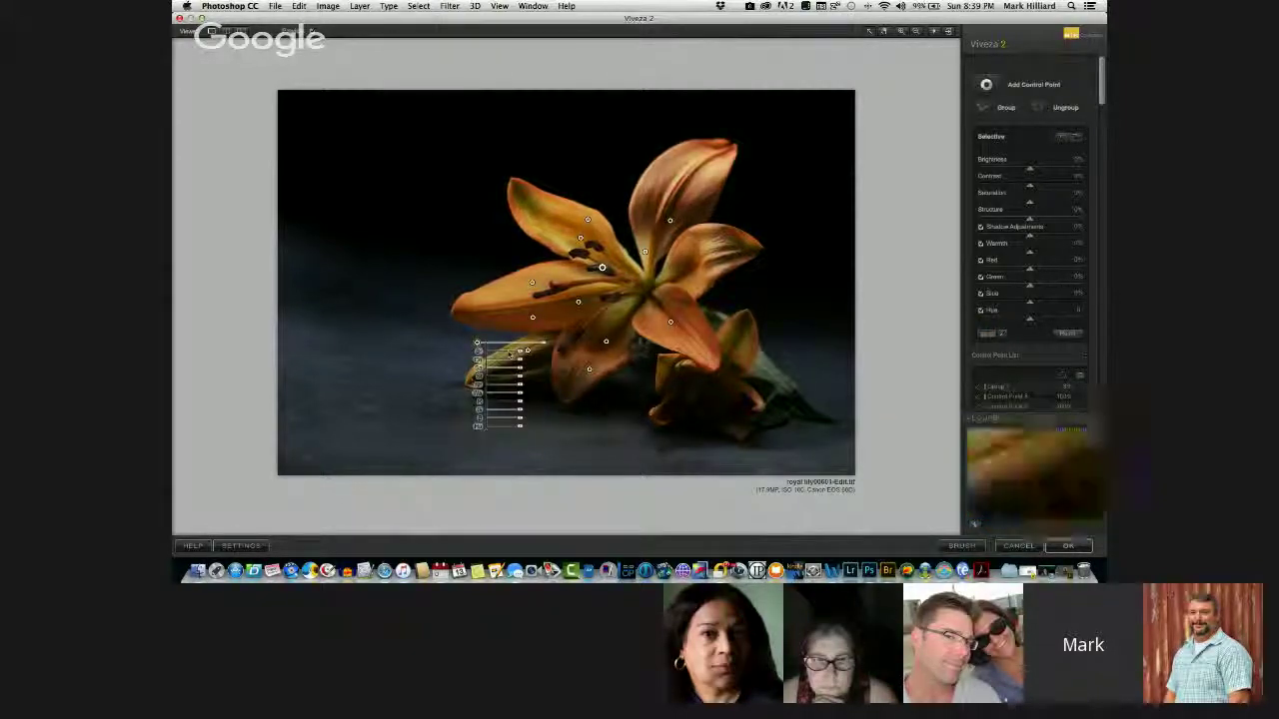
pyautogui.moveTo(540, 344); pyautogui.dragTo(544, 346)
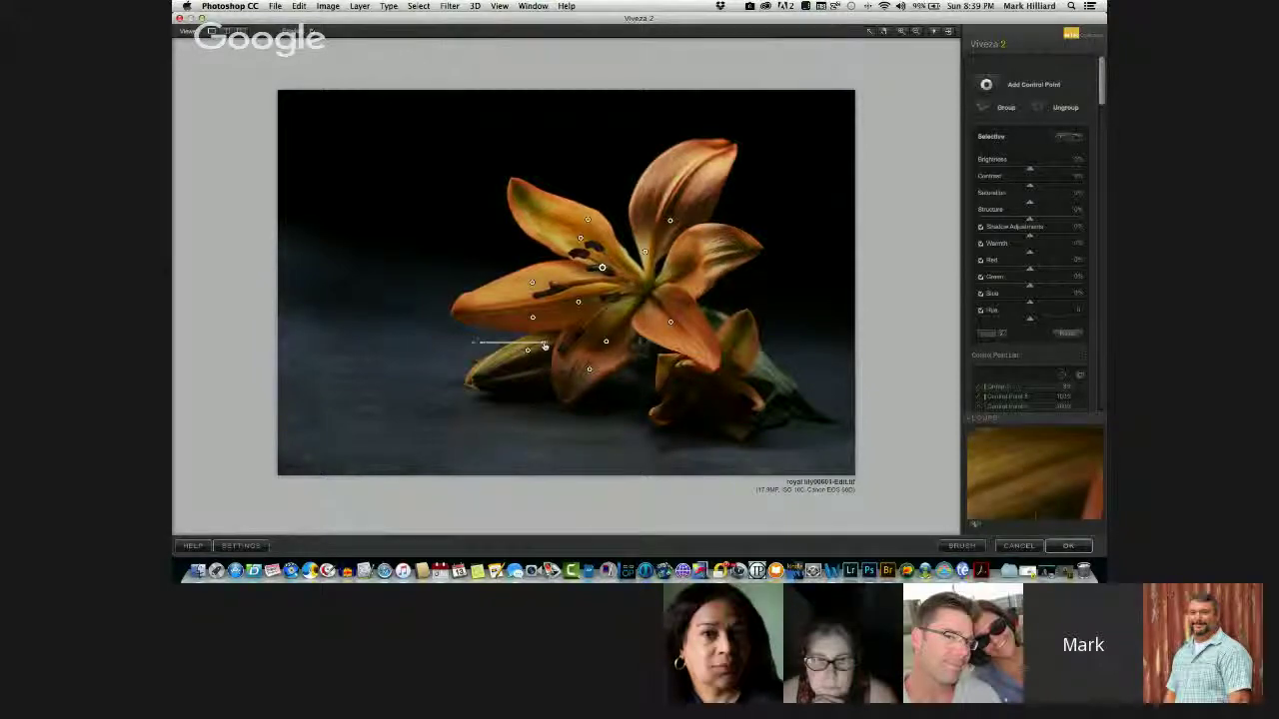
pyautogui.moveTo(481, 348)
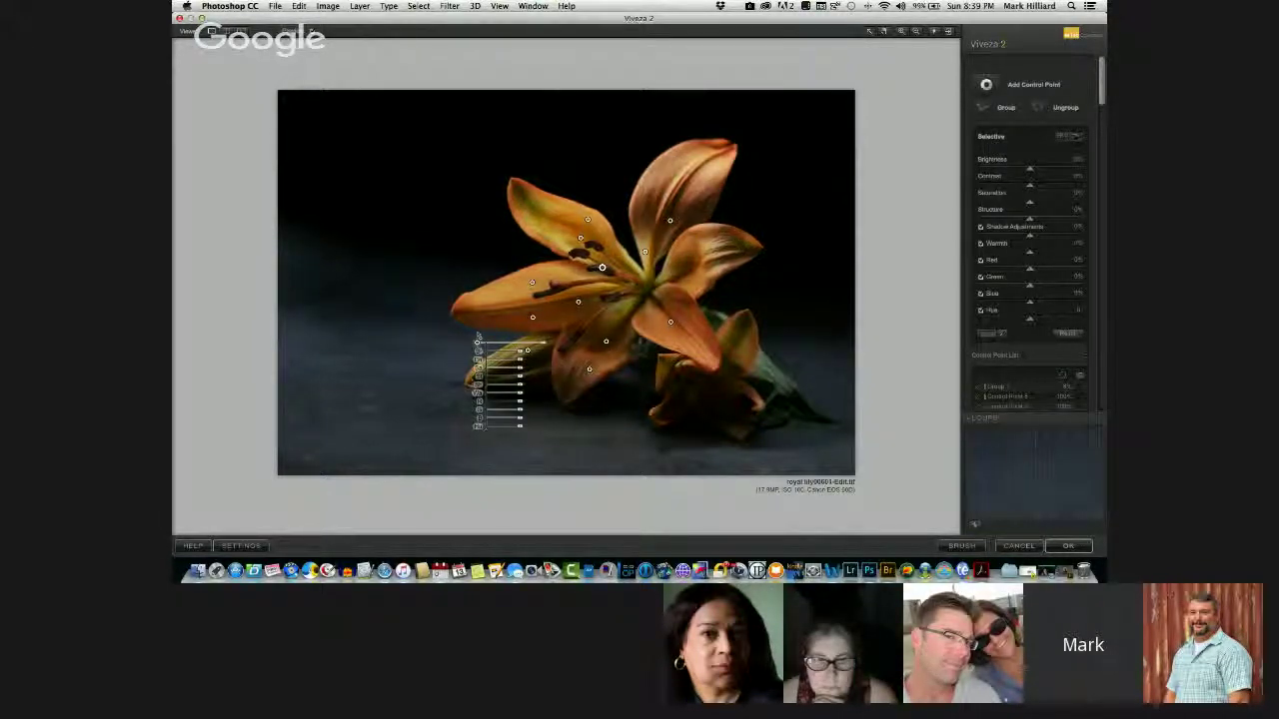
pyautogui.moveTo(478, 339); pyautogui.dragTo(799, 355)
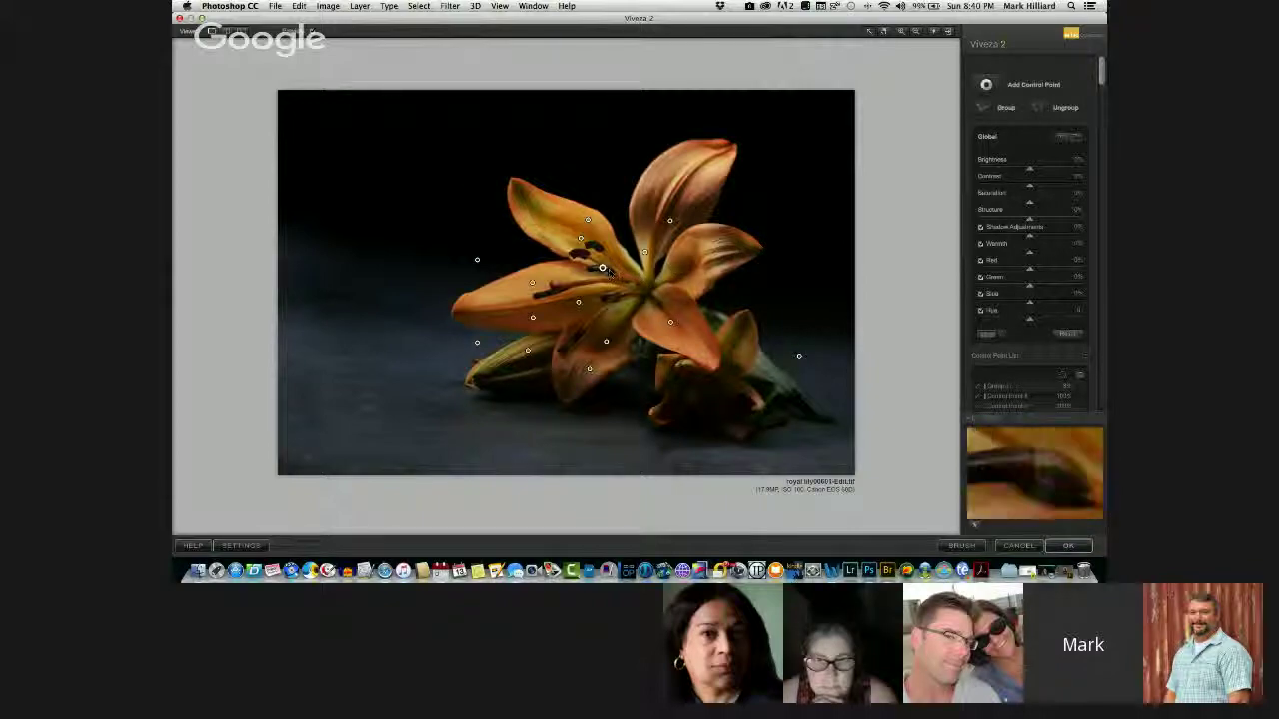
# Set the stamen group's brightness to 50%, fine-tune its shadow adjustments and blue, and apply the Viveza 2 edit
pyautogui.click(603, 268)
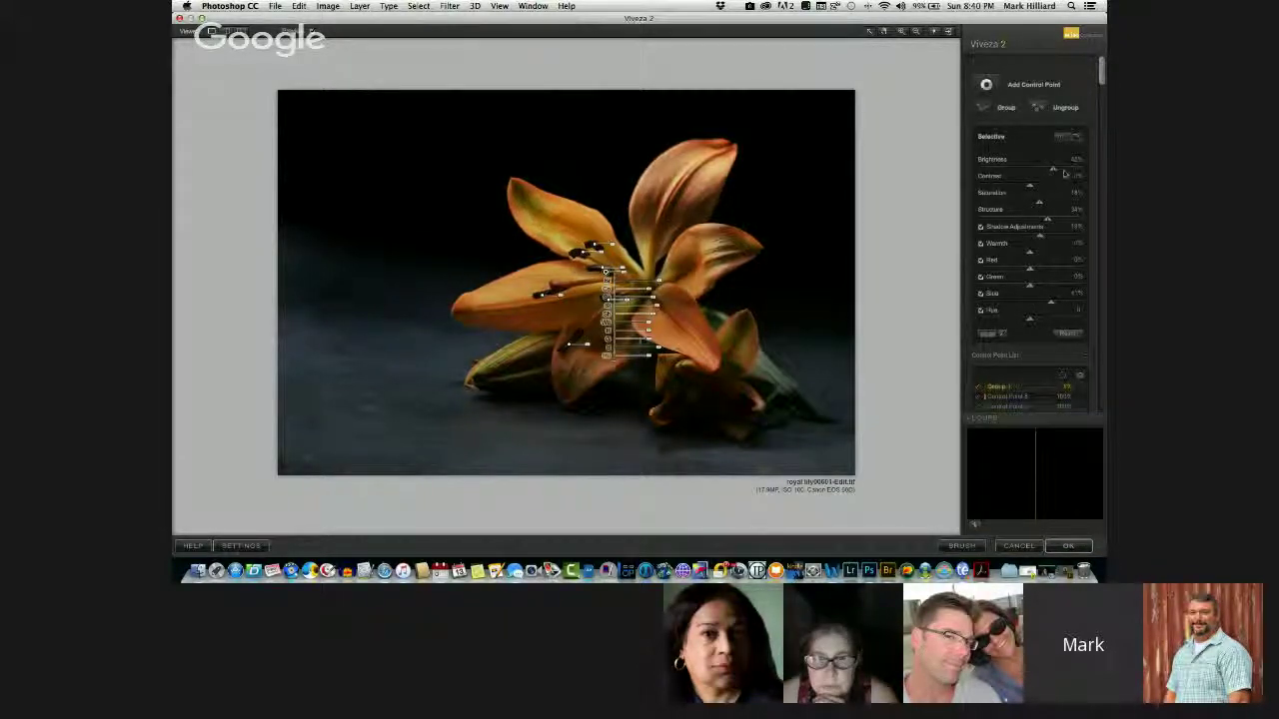
pyautogui.moveTo(1064, 173); pyautogui.dragTo(1084, 176)
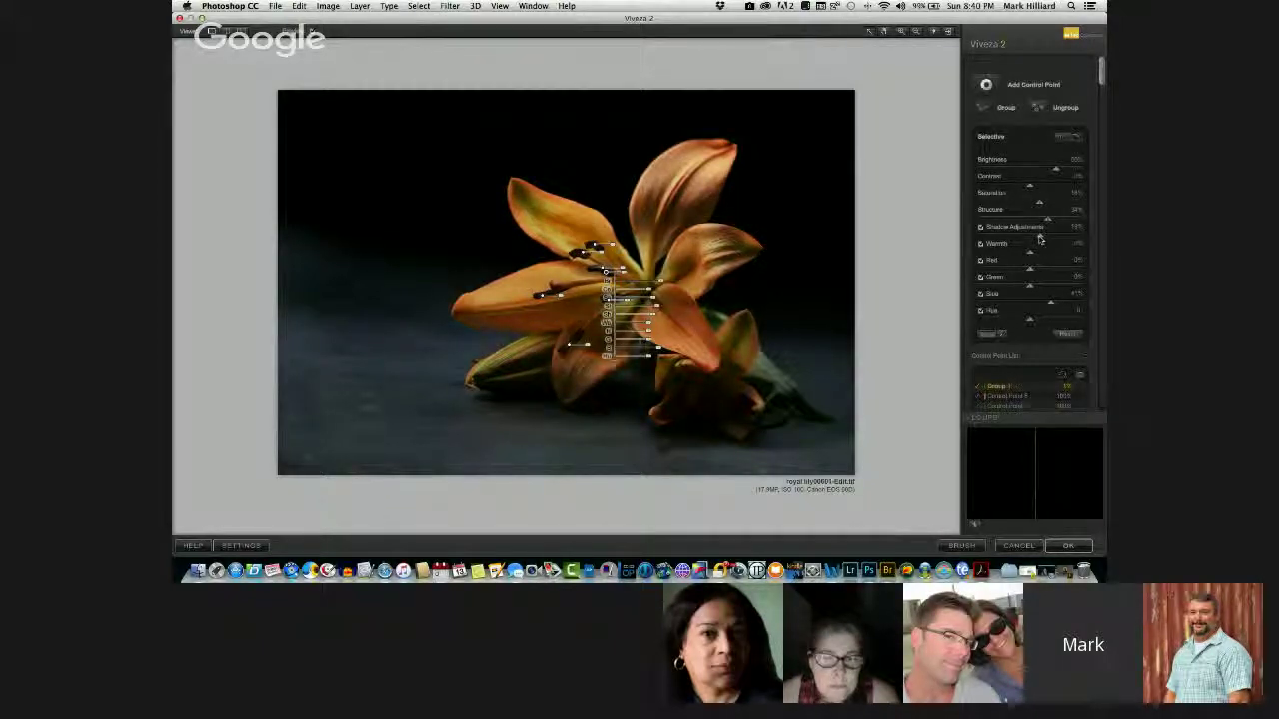
pyautogui.moveTo(1039, 238)
pyautogui.mouseDown()
pyautogui.moveTo(1067, 244)
pyautogui.moveTo(1043, 245)
pyautogui.mouseUp()
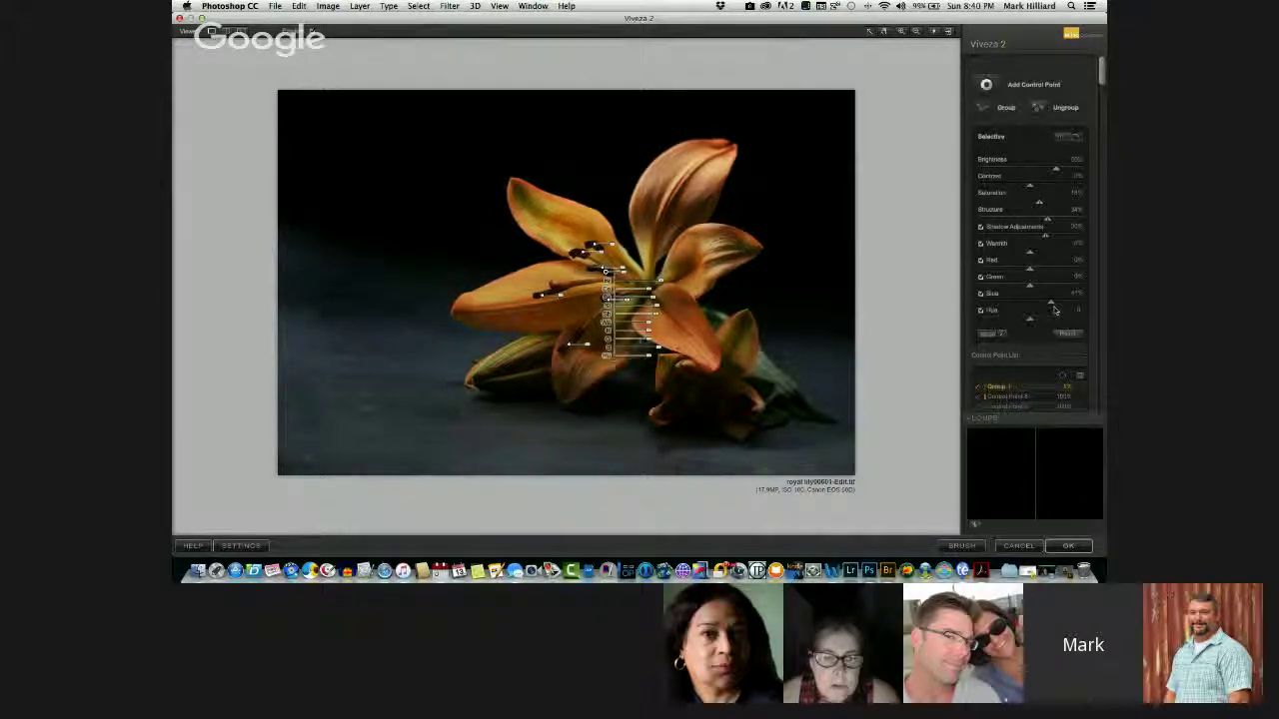
pyautogui.moveTo(1053, 307)
pyautogui.mouseDown()
pyautogui.moveTo(1068, 307)
pyautogui.moveTo(1054, 307)
pyautogui.mouseUp()
pyautogui.click(1068, 546)
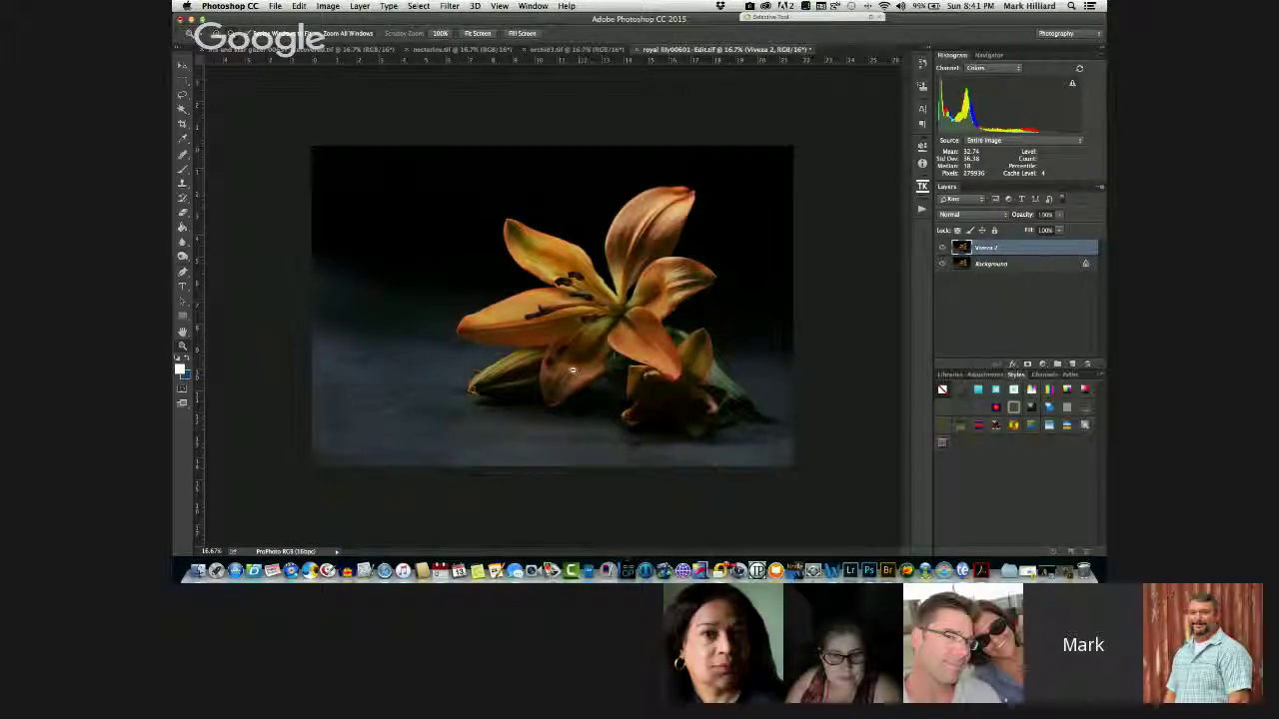
# Examine the edited lily at full view and close up on its stamens and petal edges
pyautogui.press('super+minus')
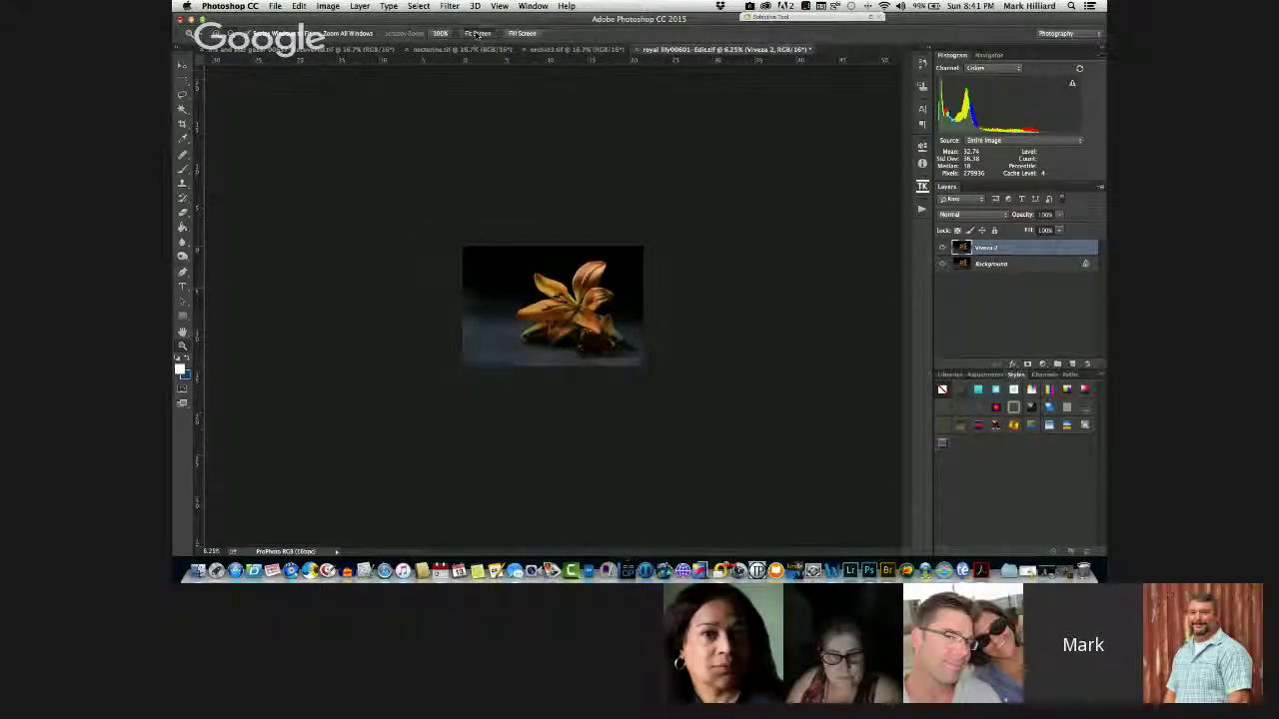
pyautogui.click(476, 34)
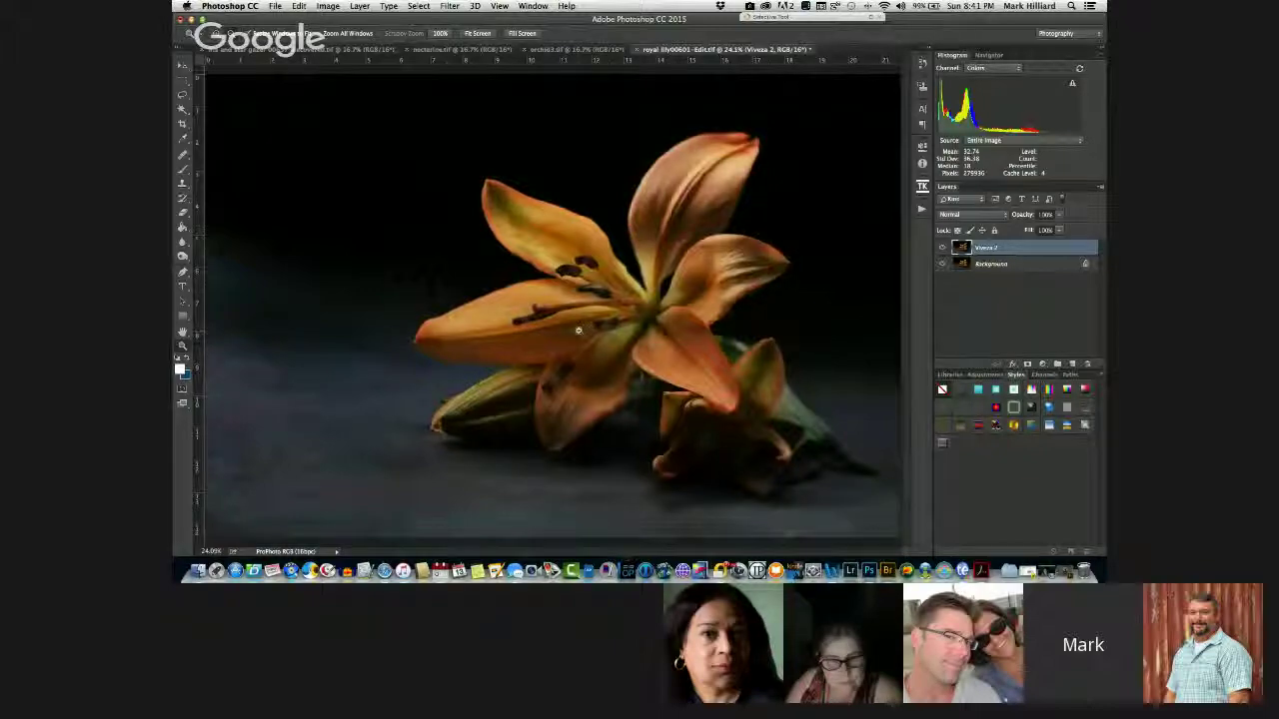
pyautogui.keyDown('alt'); pyautogui.click(644, 421); pyautogui.keyUp('alt')
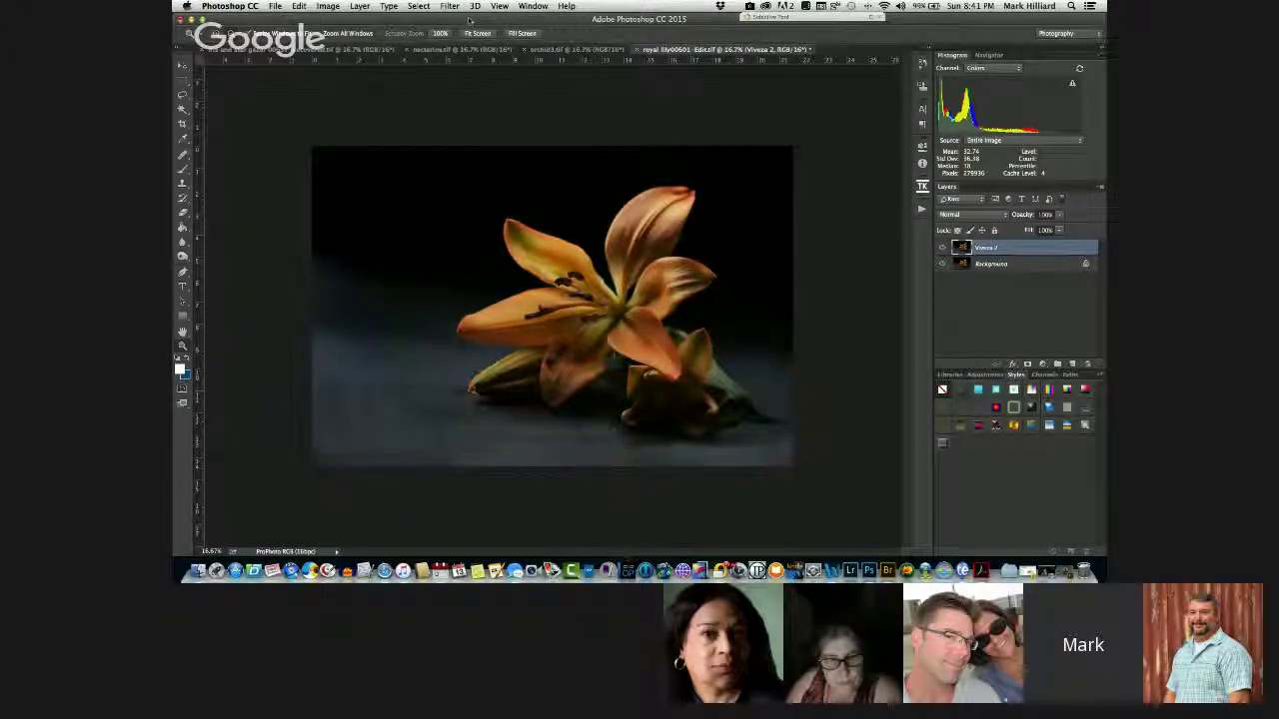
pyautogui.click(477, 33)
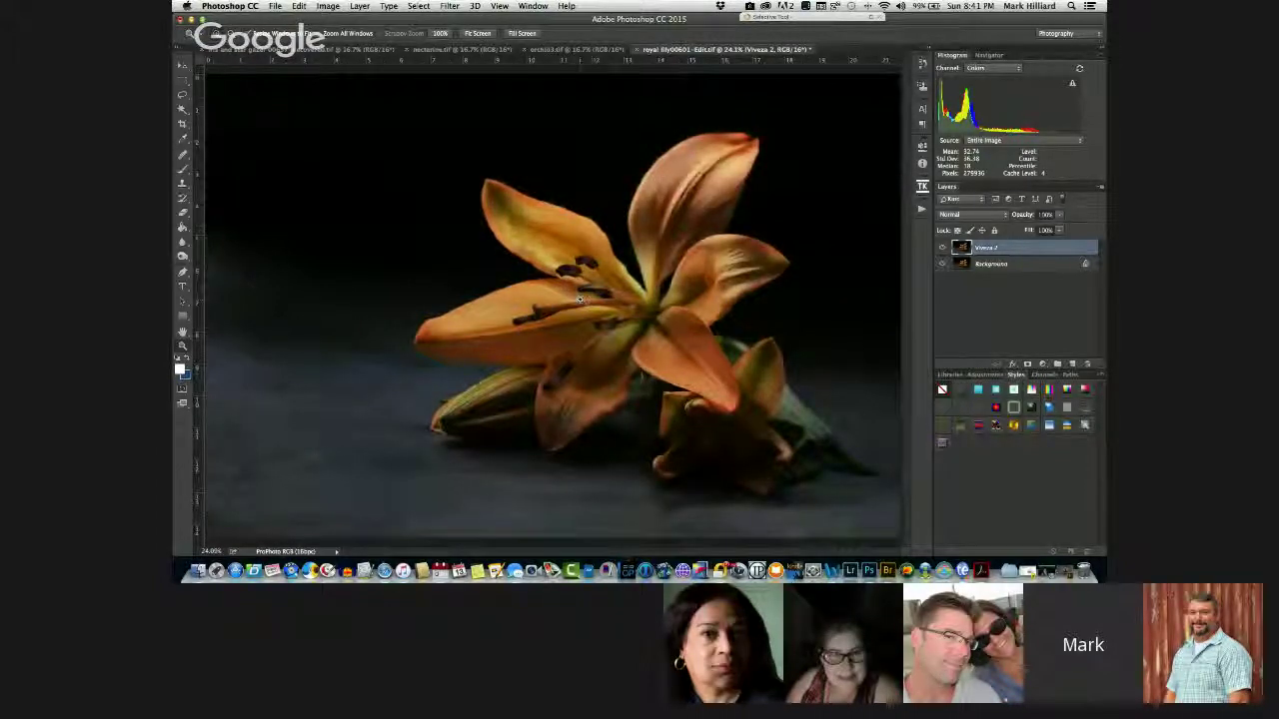
pyautogui.moveTo(643, 351); pyautogui.dragTo(644, 352)
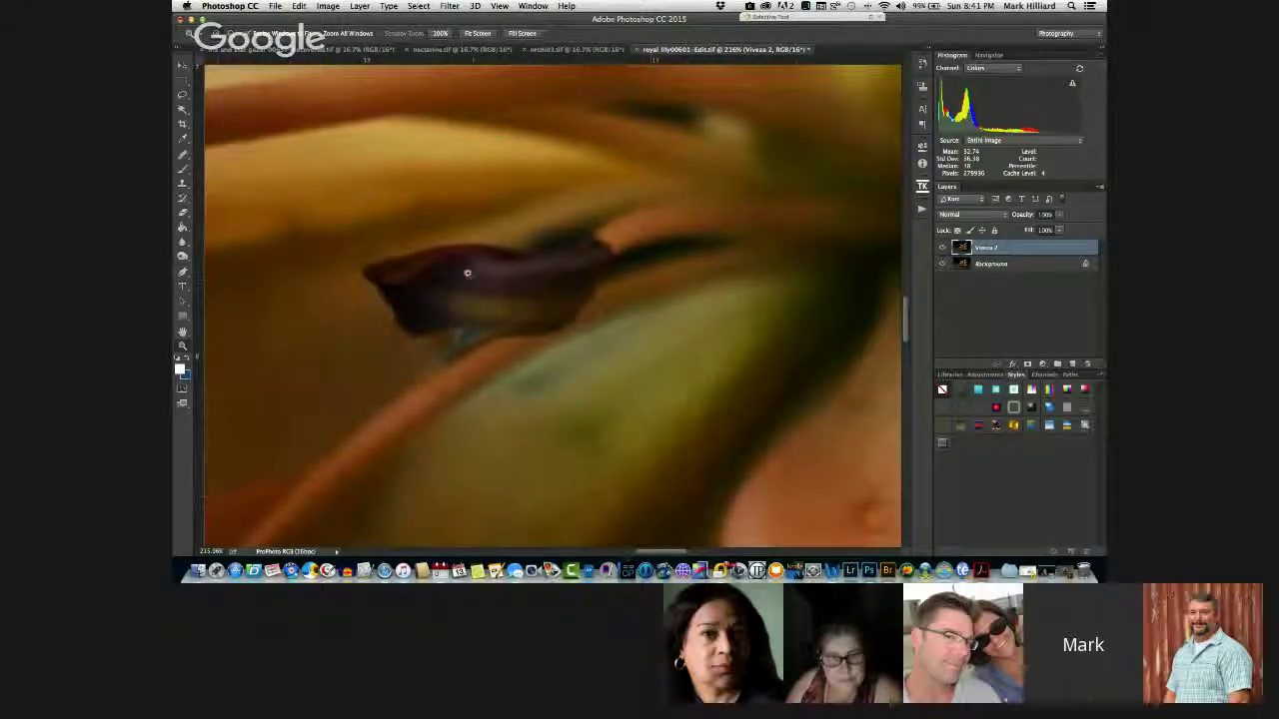
pyautogui.scroll(-10, 552, 400)
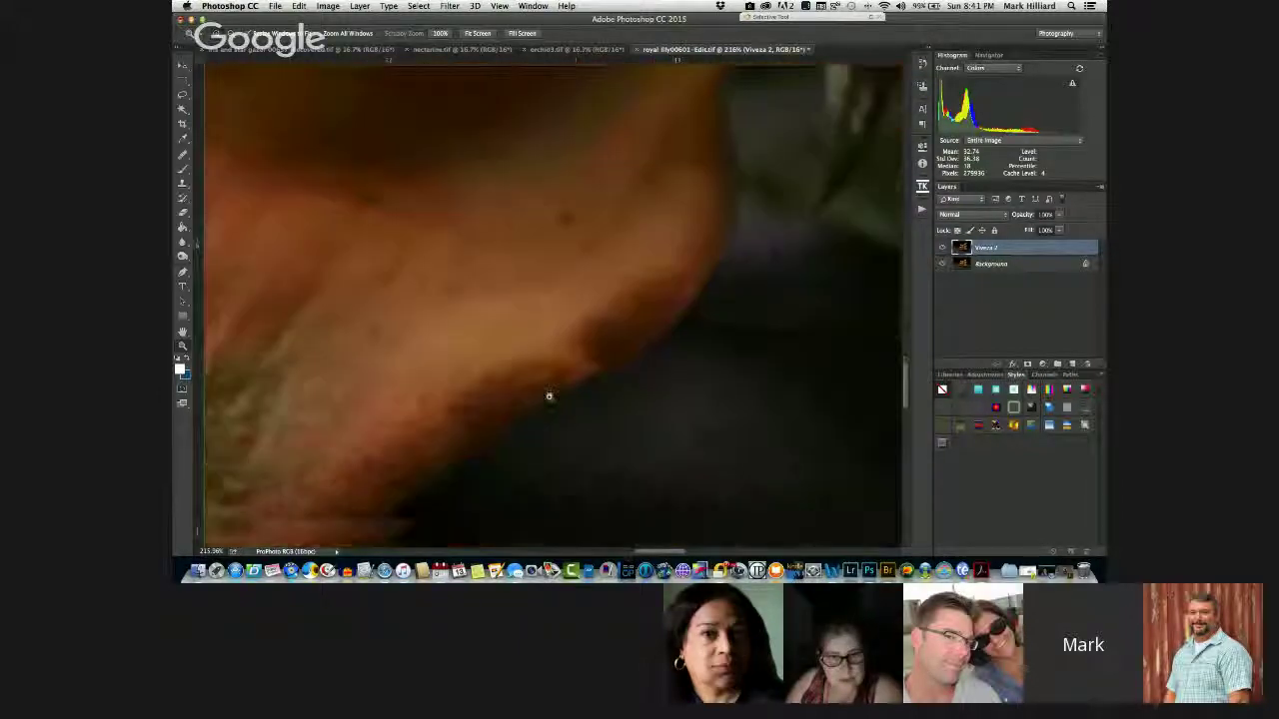
pyautogui.hscroll(-5, 548, 396)
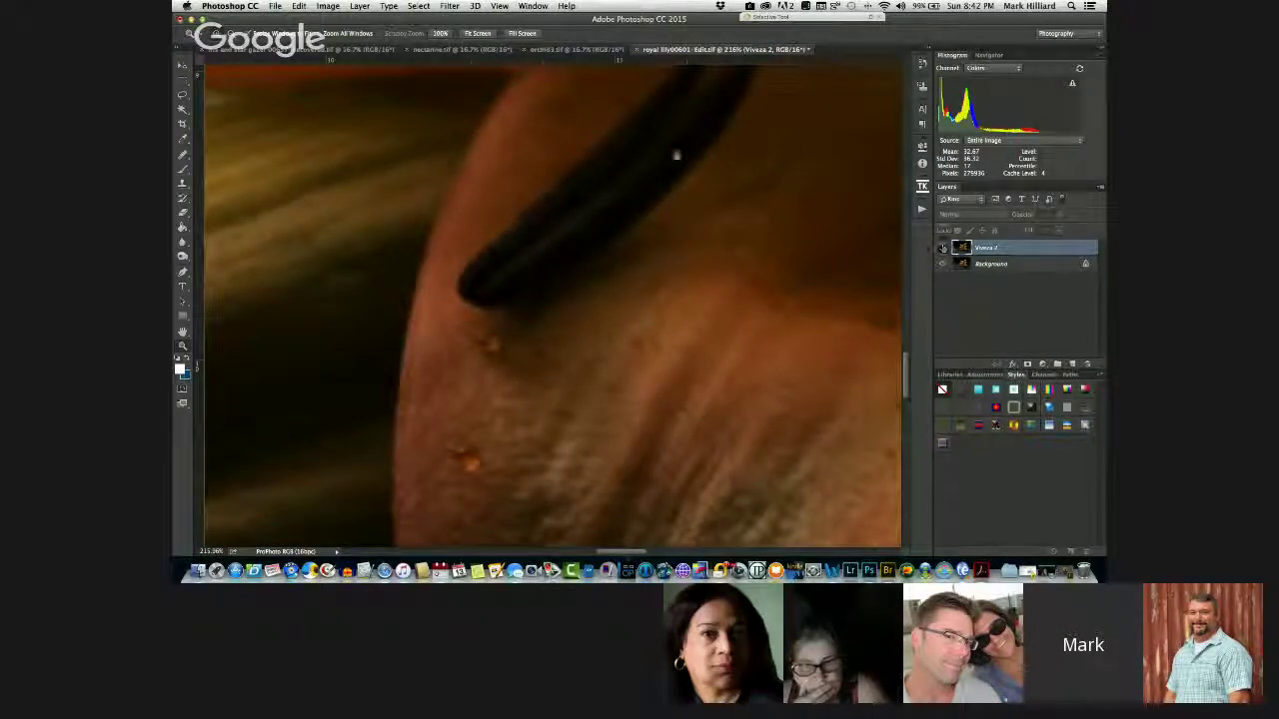
# Compare the stamens before and after the edit by toggling the visibility of the Viveza 2 layer
pyautogui.scroll(10, 678, 160)
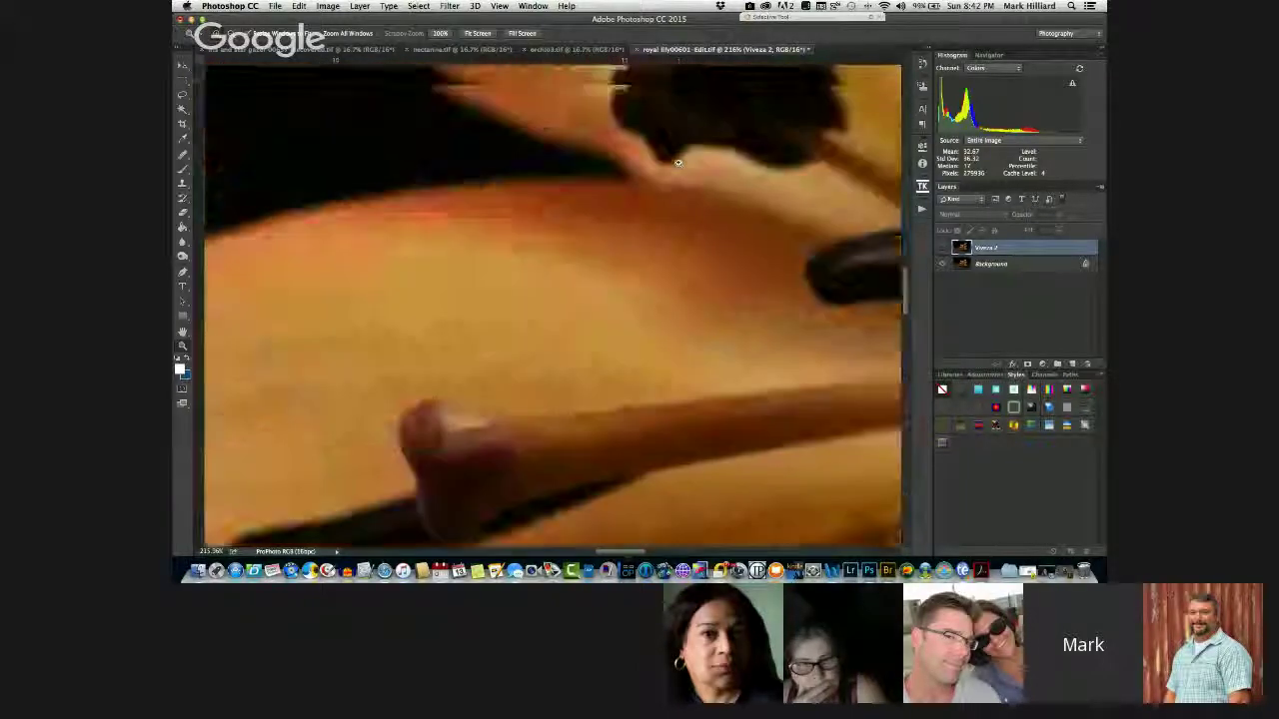
pyautogui.scroll(5, 678, 163)
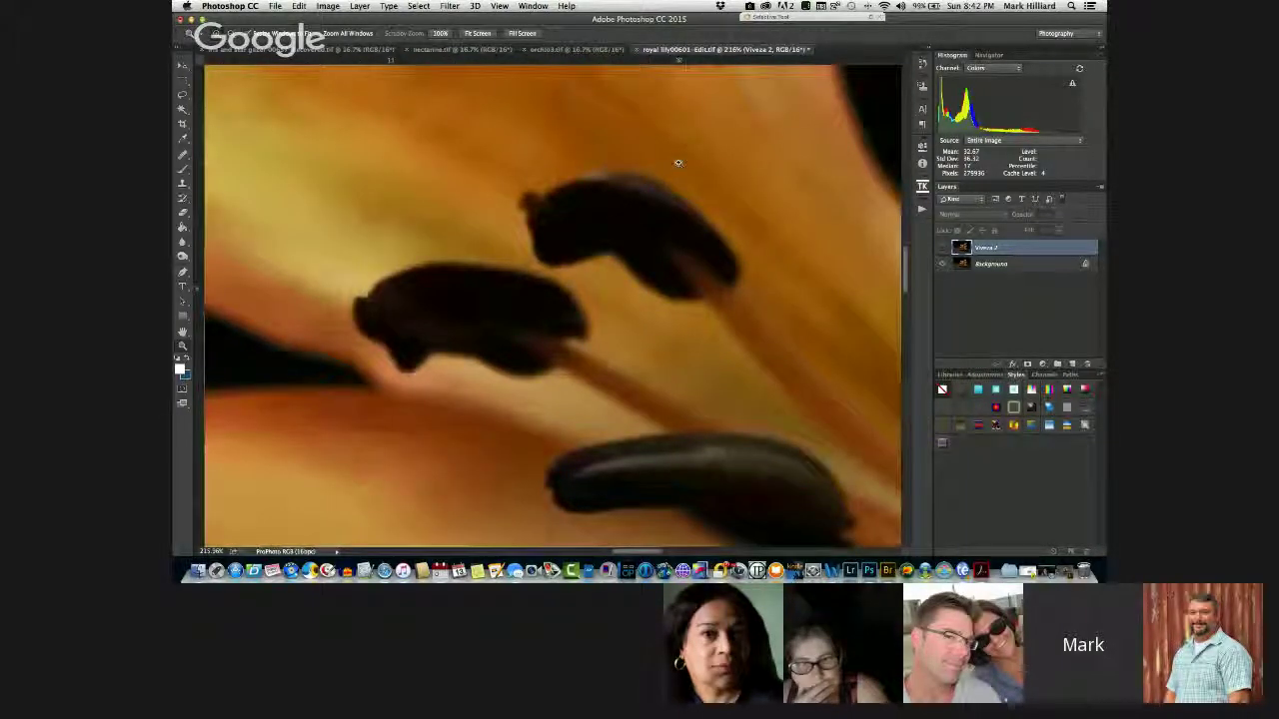
pyautogui.hscroll(5, 677, 162)
pyautogui.scroll(-3, 677, 163)
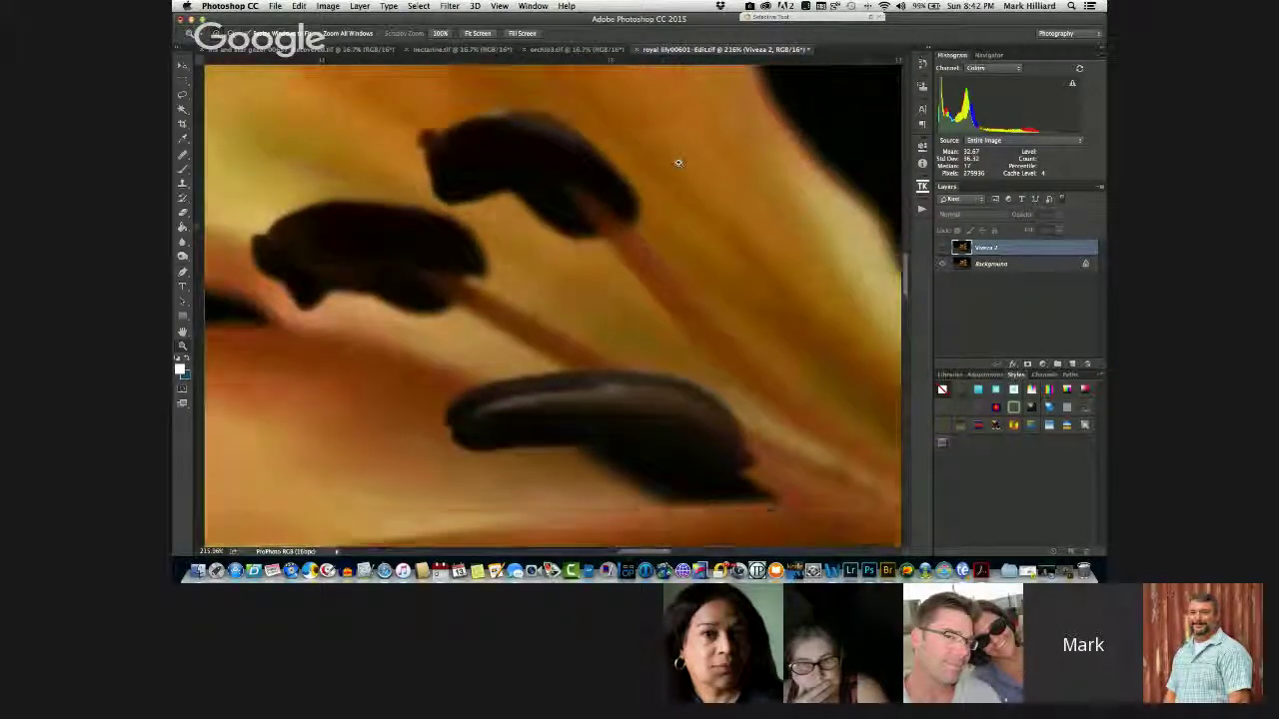
pyautogui.click(943, 248)
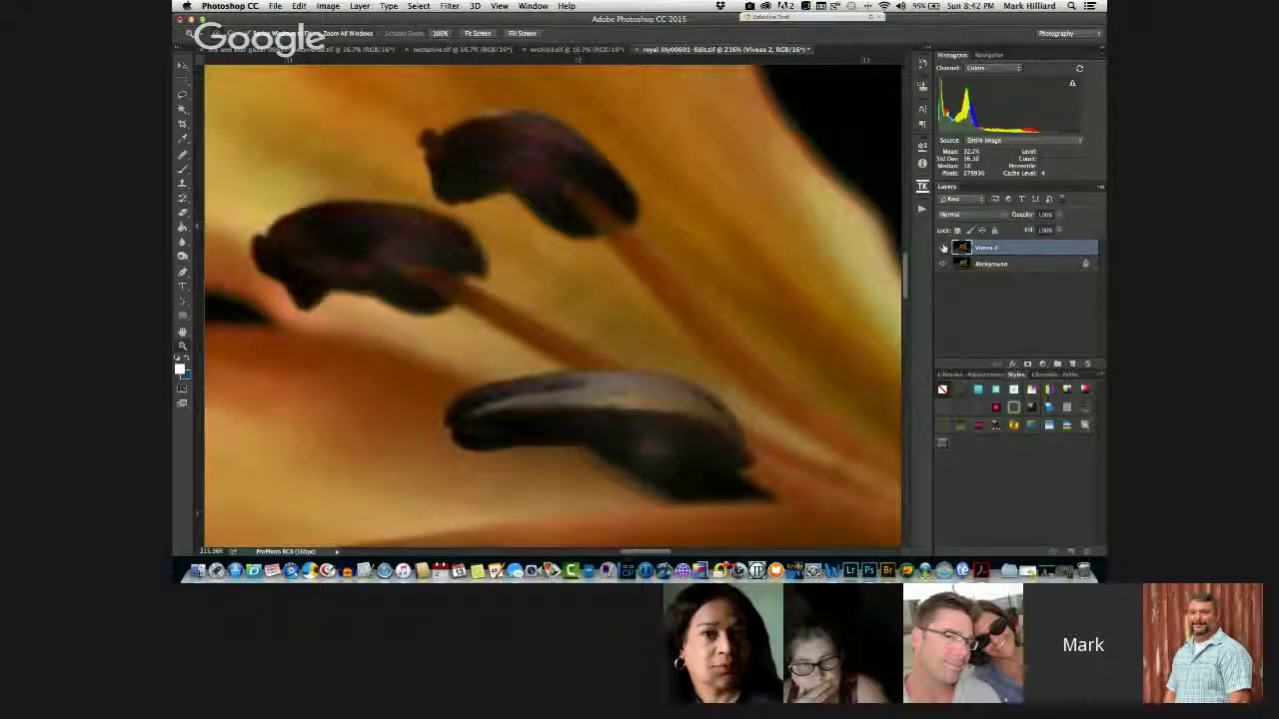
pyautogui.click(943, 247)
pyautogui.click(943, 248)
pyautogui.click(943, 248)
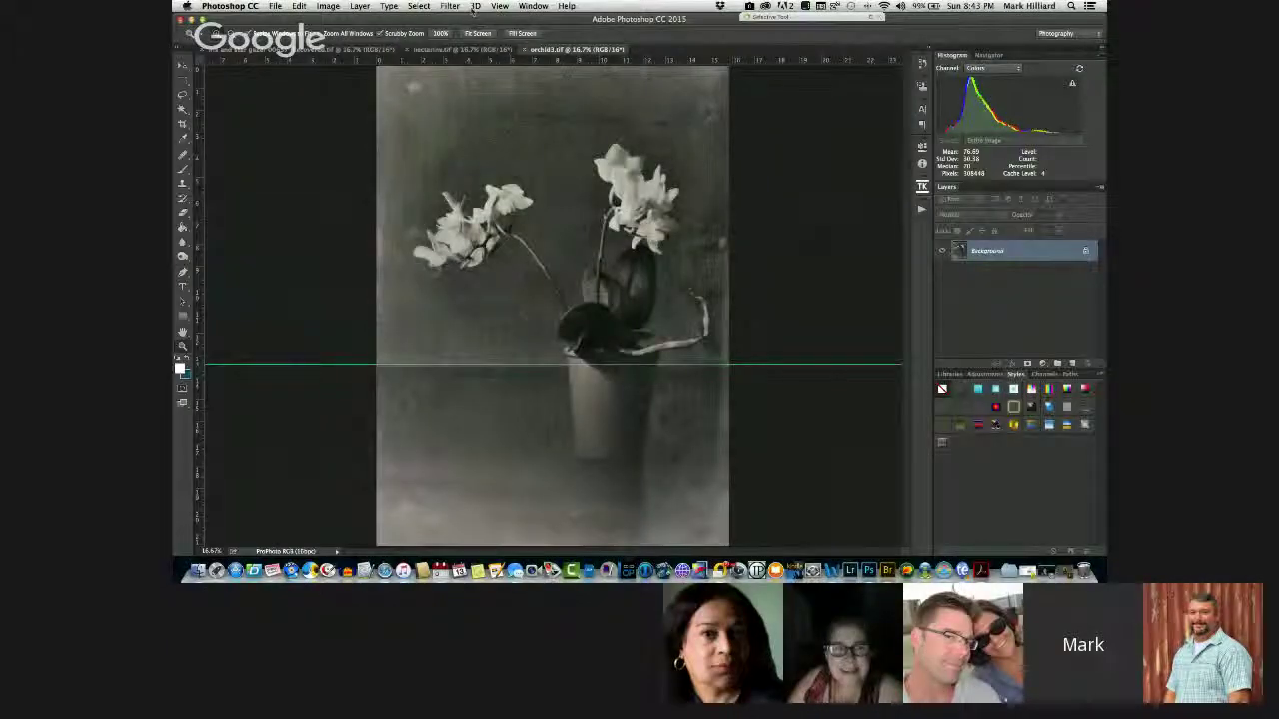
# Clear the guides from the orchid photo and close orchid3.tif without saving the changes
pyautogui.click(499, 6)
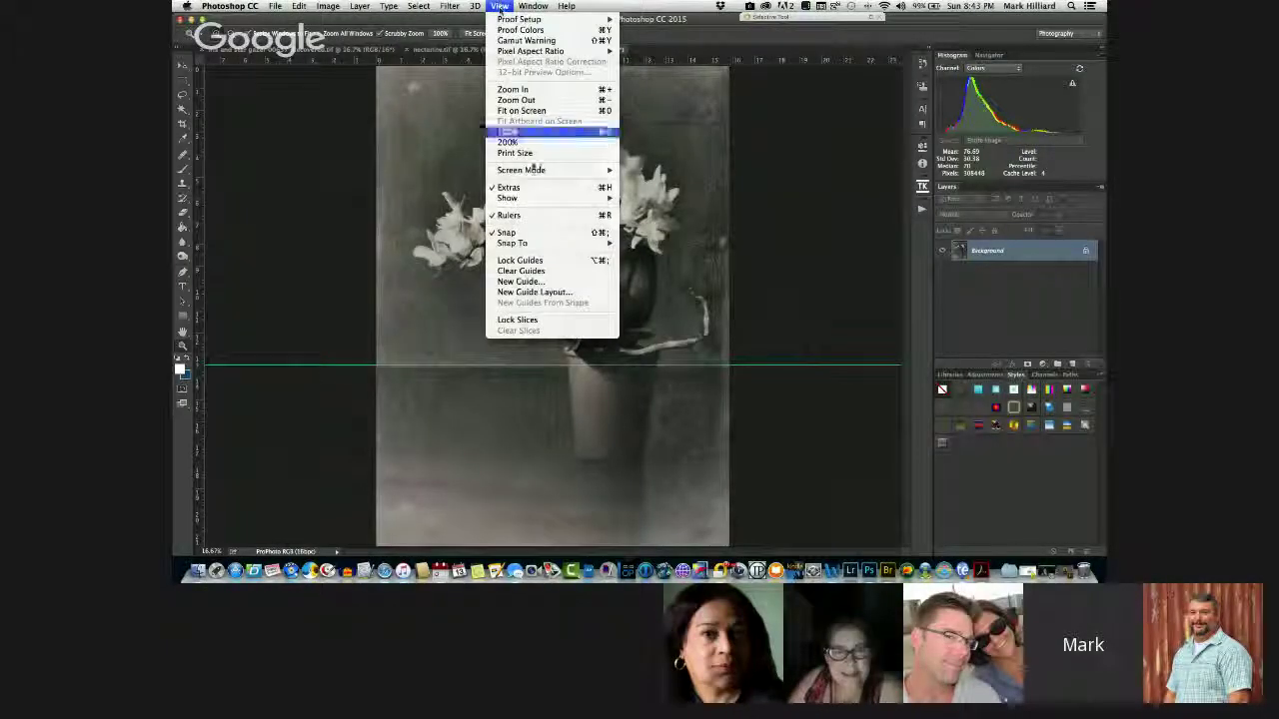
pyautogui.click(536, 271)
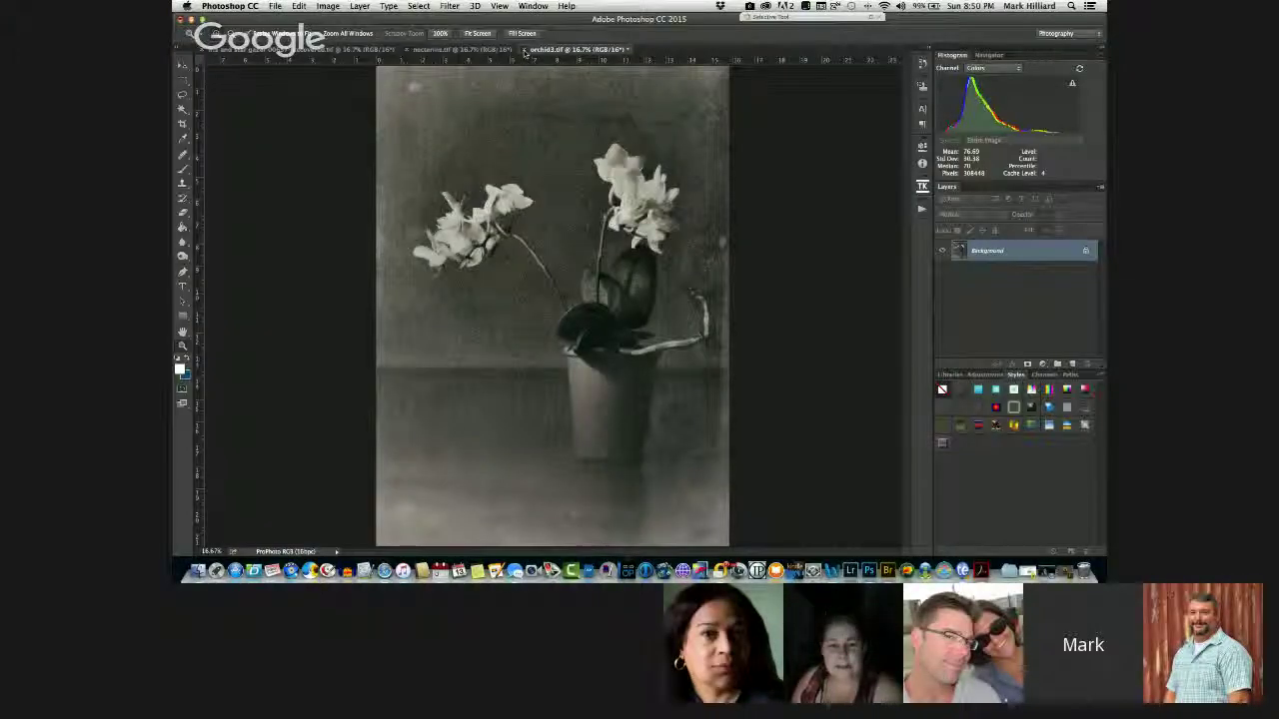
pyautogui.click(523, 50)
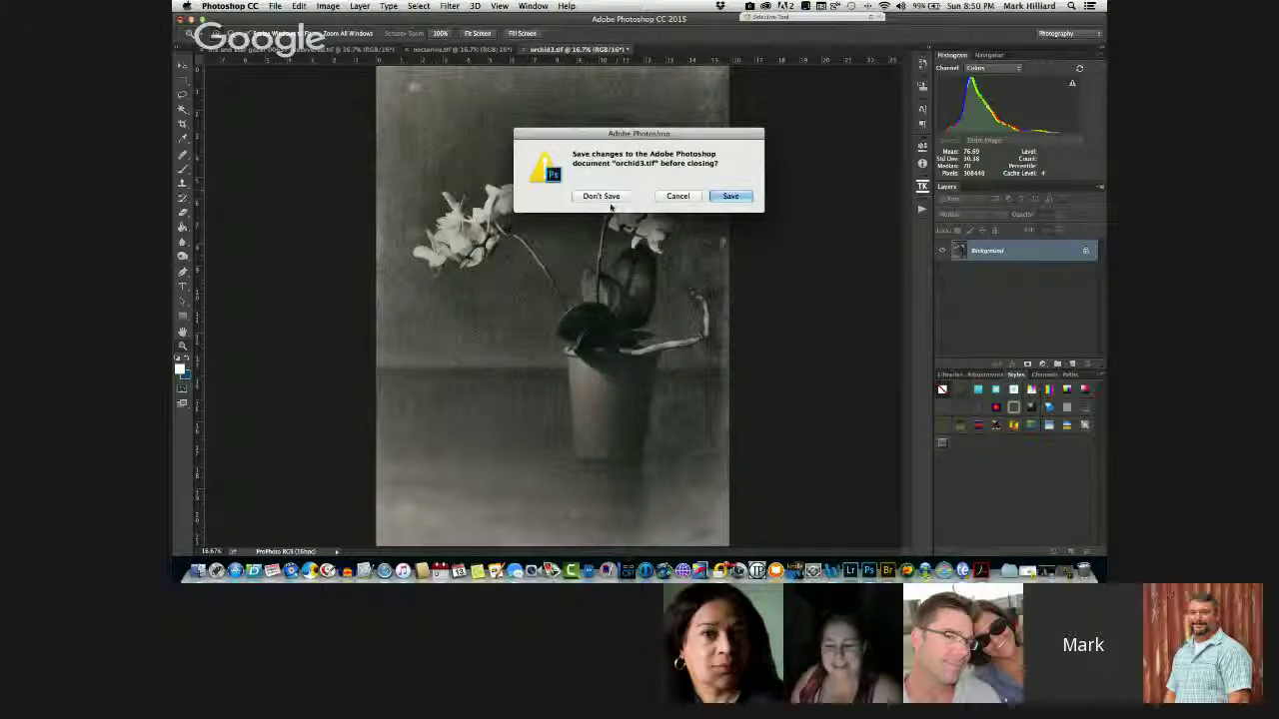
pyautogui.click(600, 200)
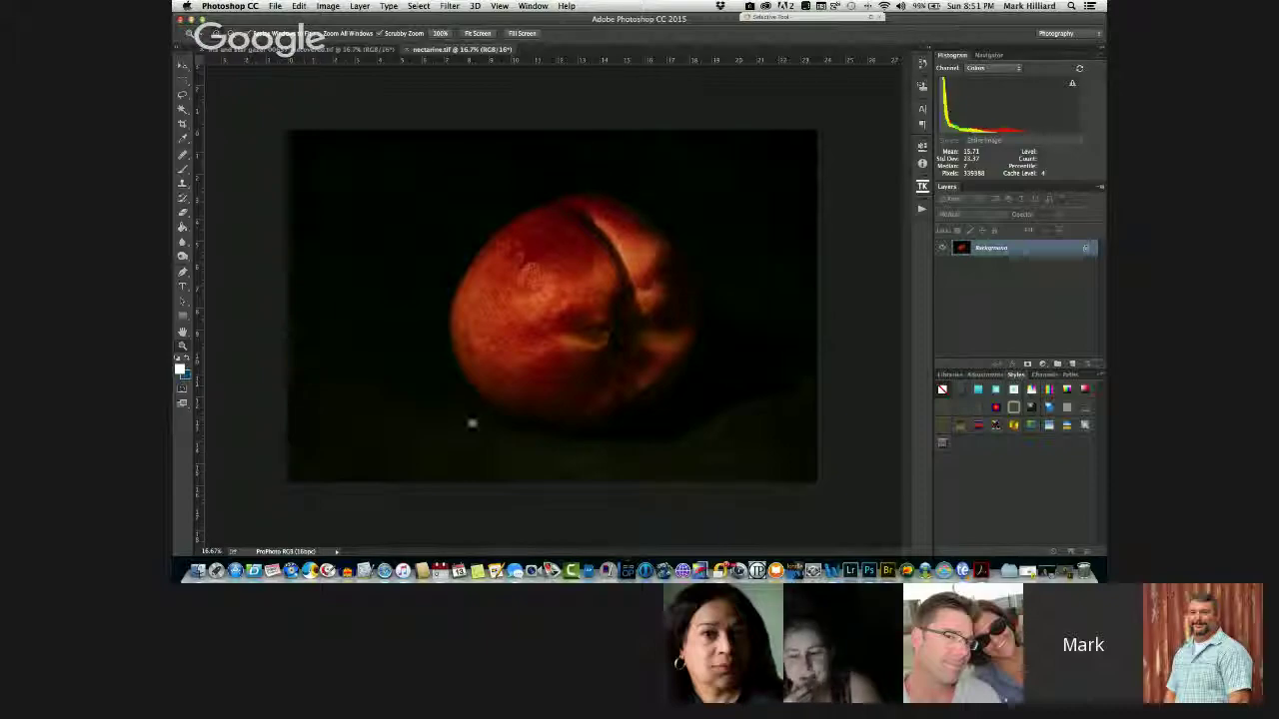
# Start Viveza 2 on the nectarine photo, add a control point on the foreground left of the fruit, and raise its structure and brightness slightly
pyautogui.click(869, 18)
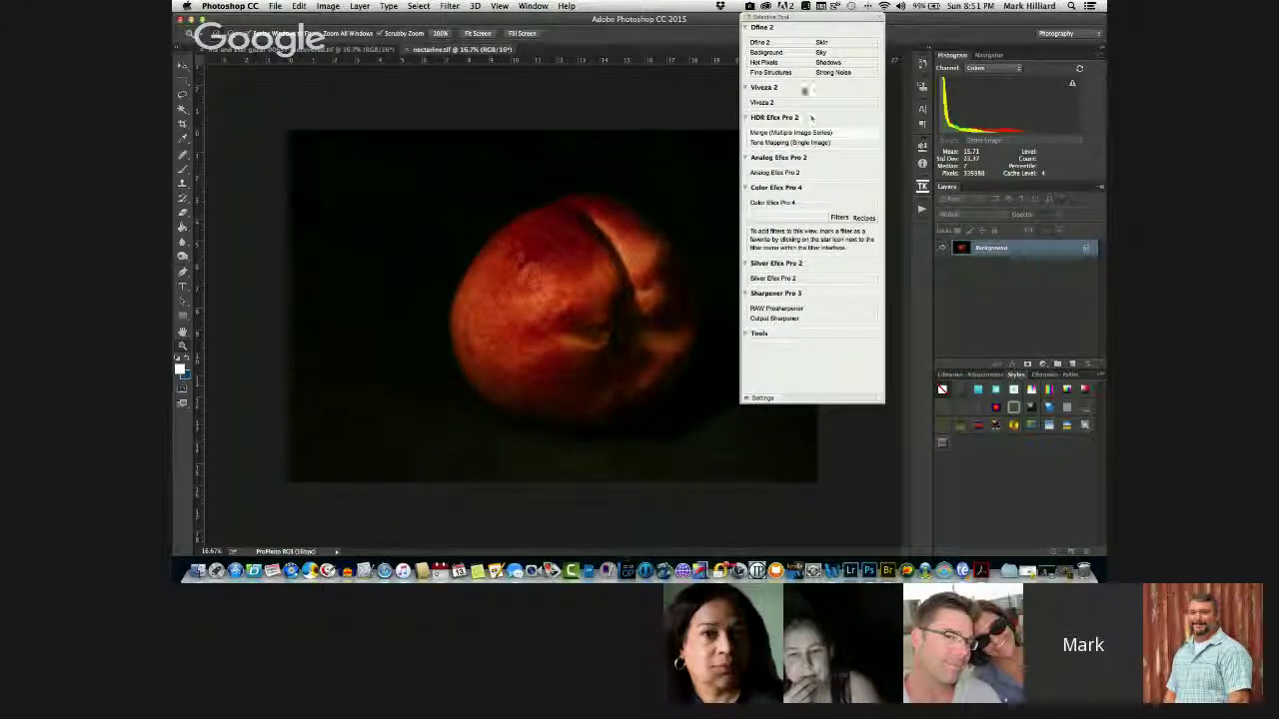
pyautogui.click(788, 104)
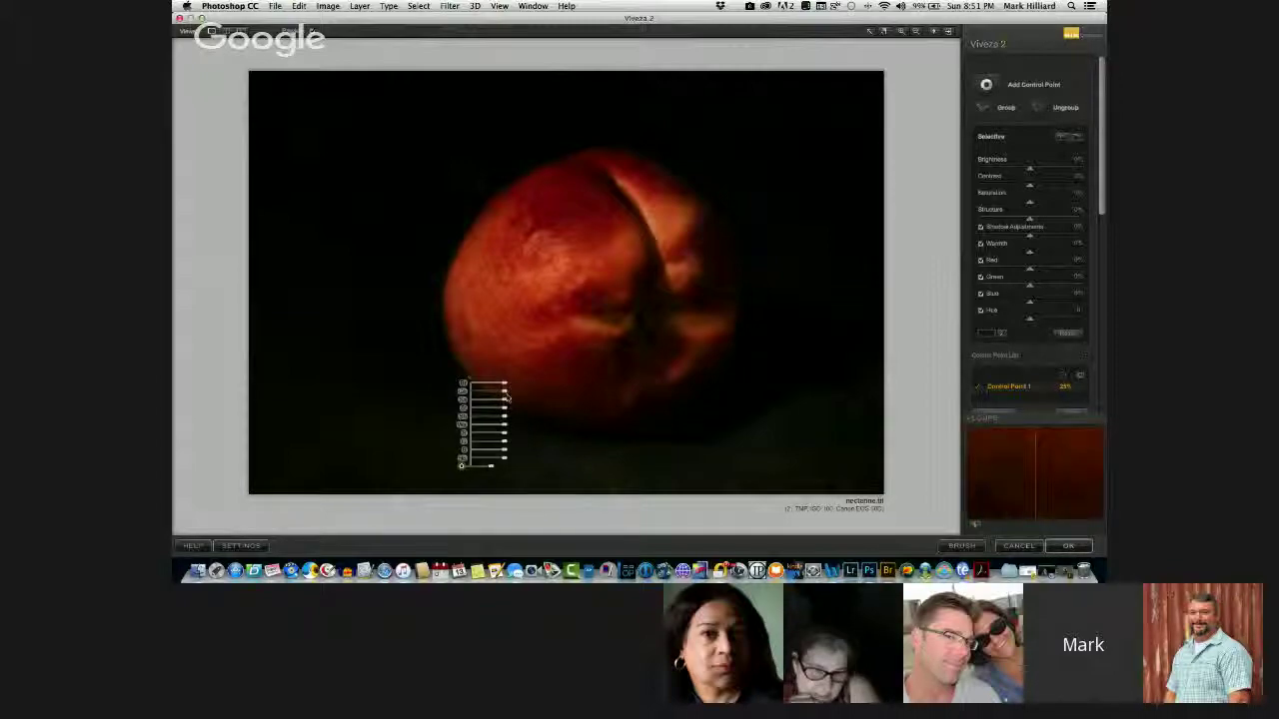
pyautogui.moveTo(504, 411); pyautogui.dragTo(507, 411)
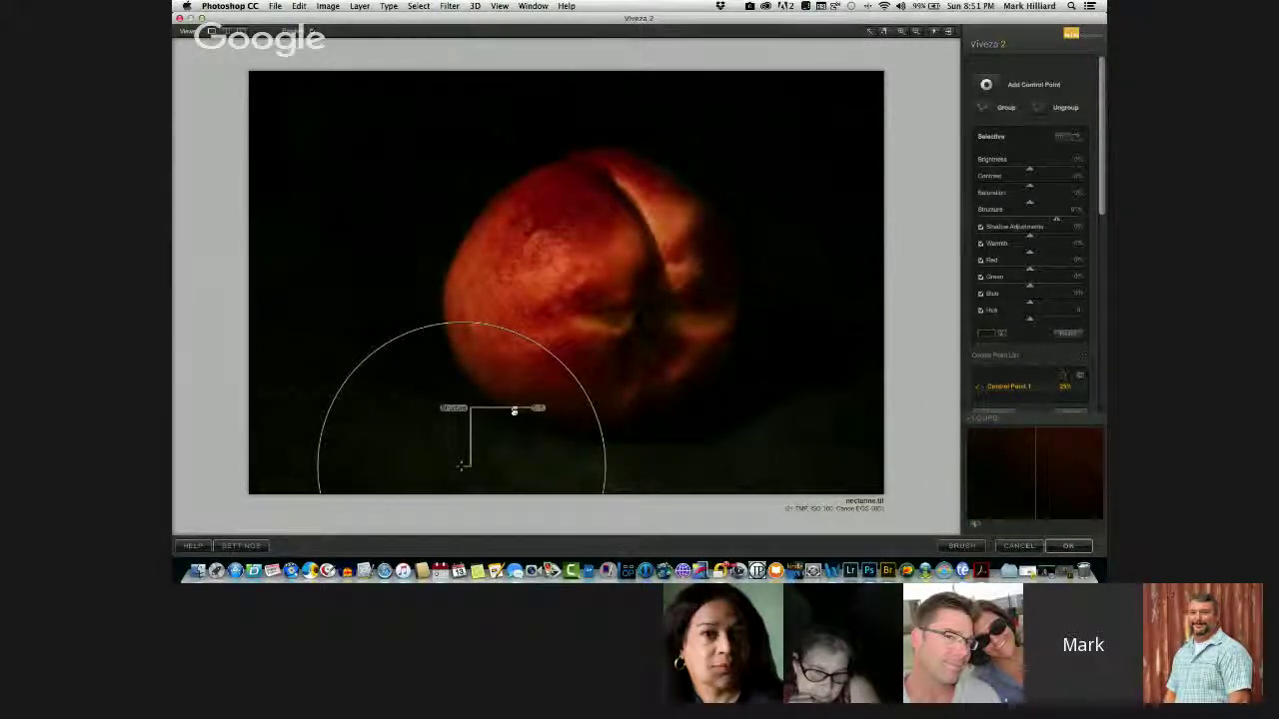
pyautogui.moveTo(513, 410); pyautogui.dragTo(509, 412)
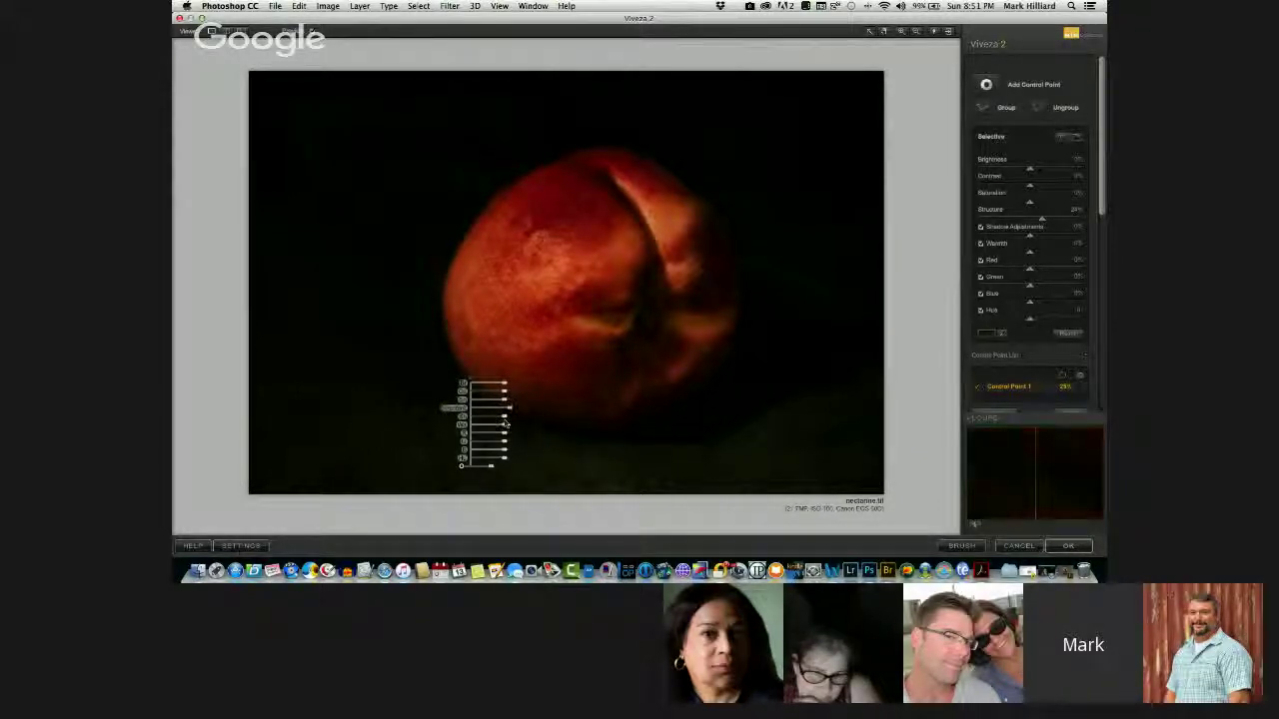
pyautogui.moveTo(504, 387); pyautogui.dragTo(506, 386)
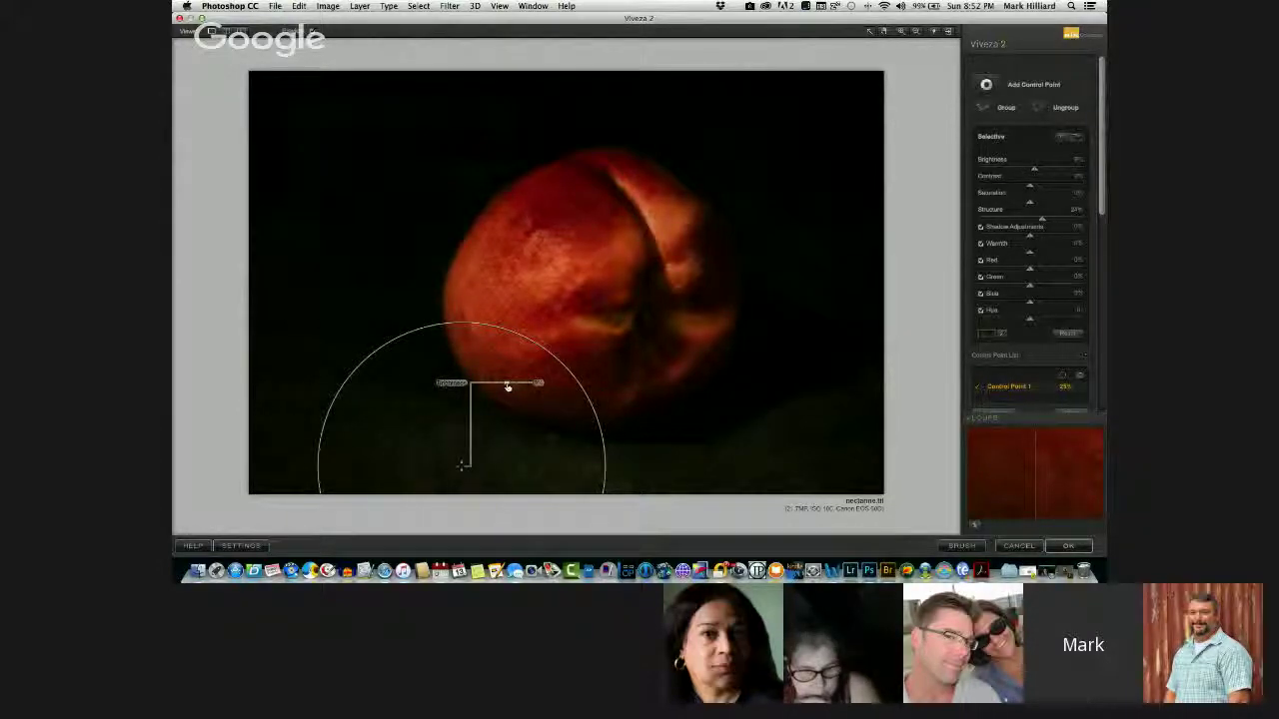
pyautogui.moveTo(508, 387); pyautogui.dragTo(508, 384)
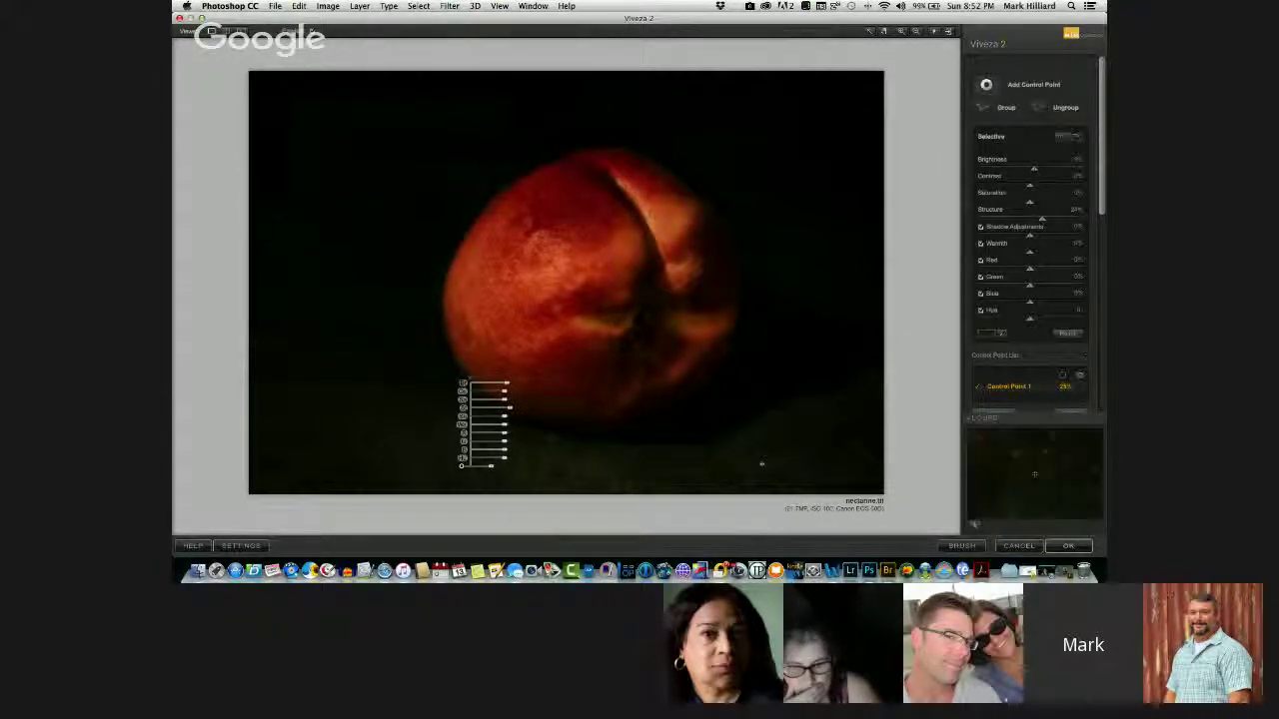
# Add a second control point on the foreground right of the nectarine and slightly raise its brightness and structure
pyautogui.click(761, 467)
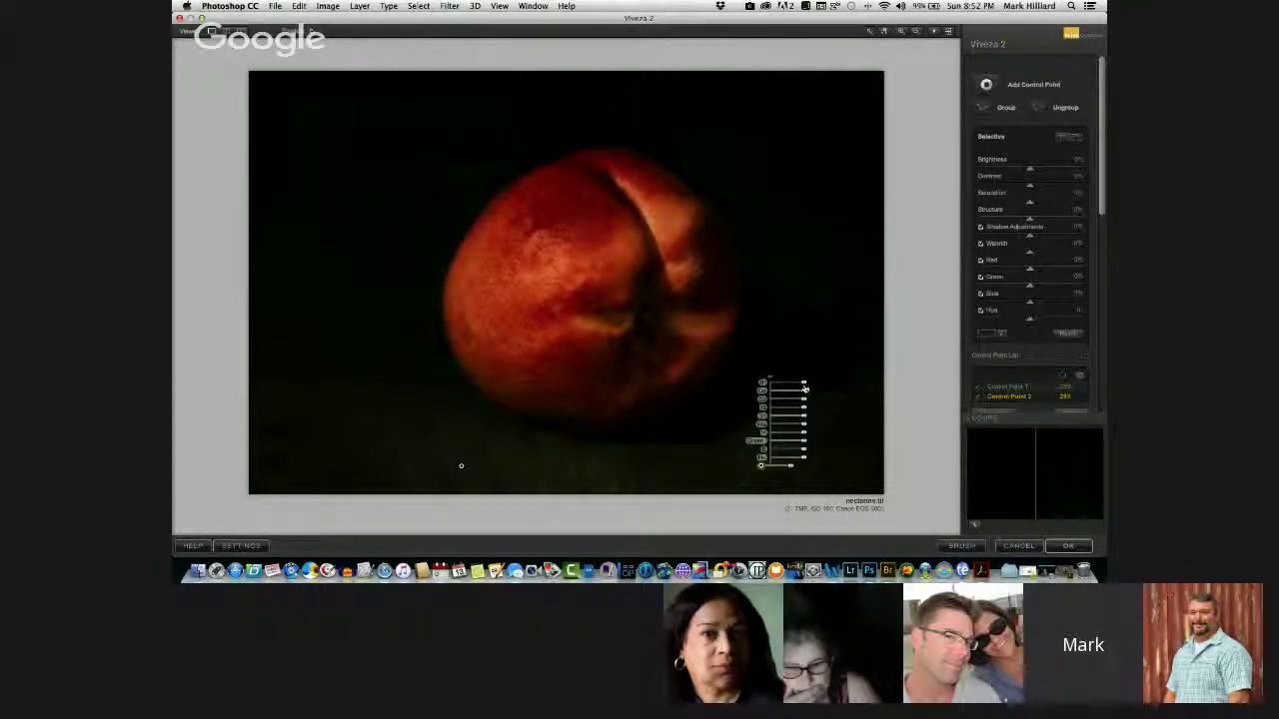
pyautogui.moveTo(806, 385); pyautogui.dragTo(804, 385)
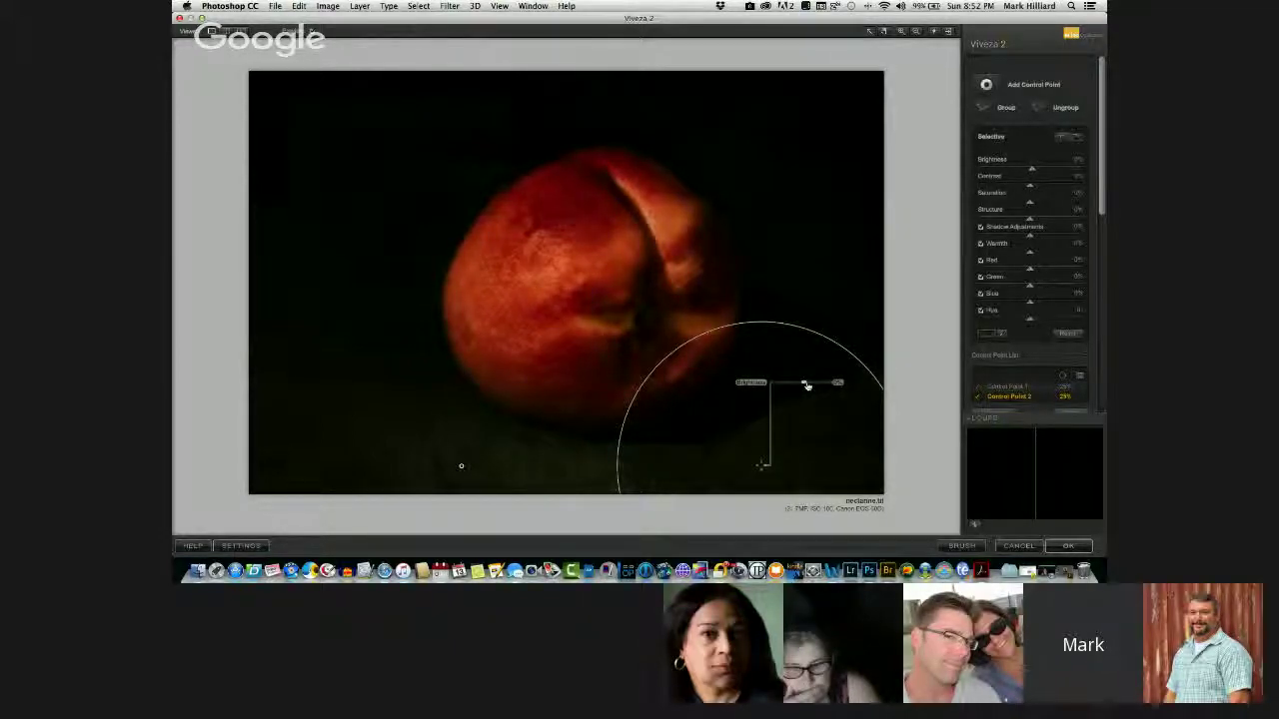
pyautogui.moveTo(807, 385); pyautogui.dragTo(805, 386)
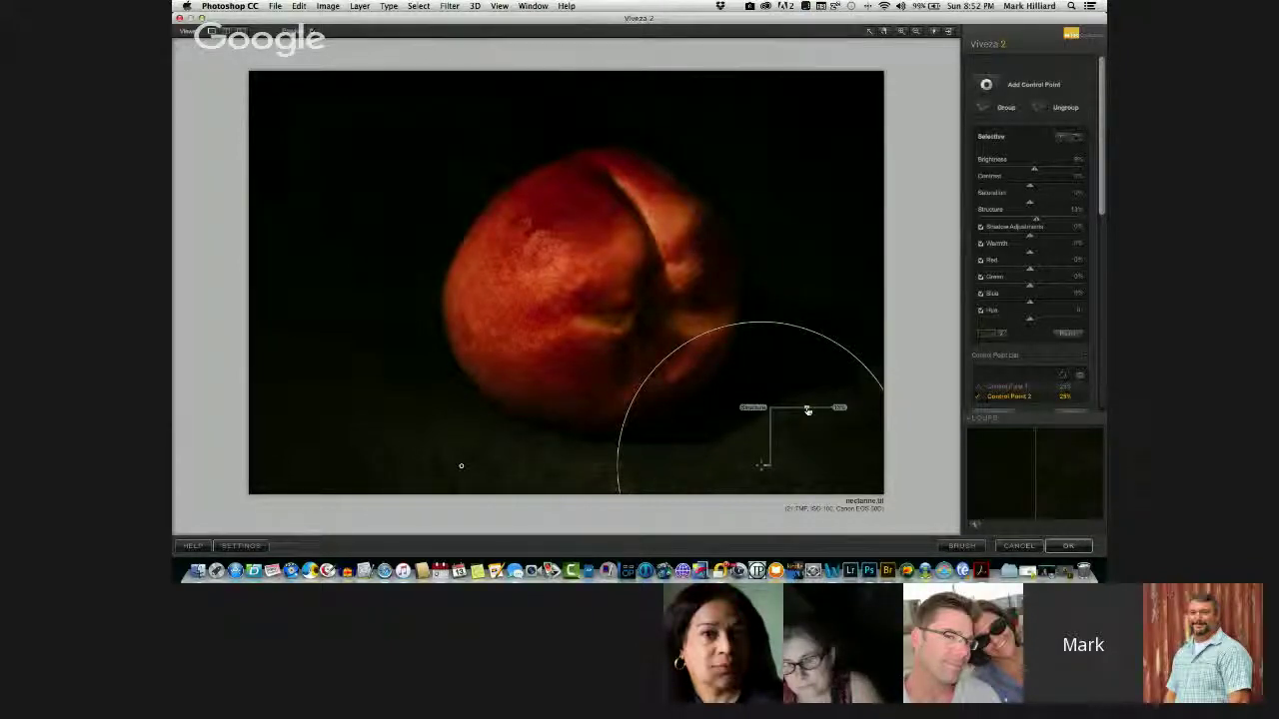
# Set the left foreground control point's structure to -100% and brightness to about 15%, and apply the Viveza 2 edit
pyautogui.click(460, 465)
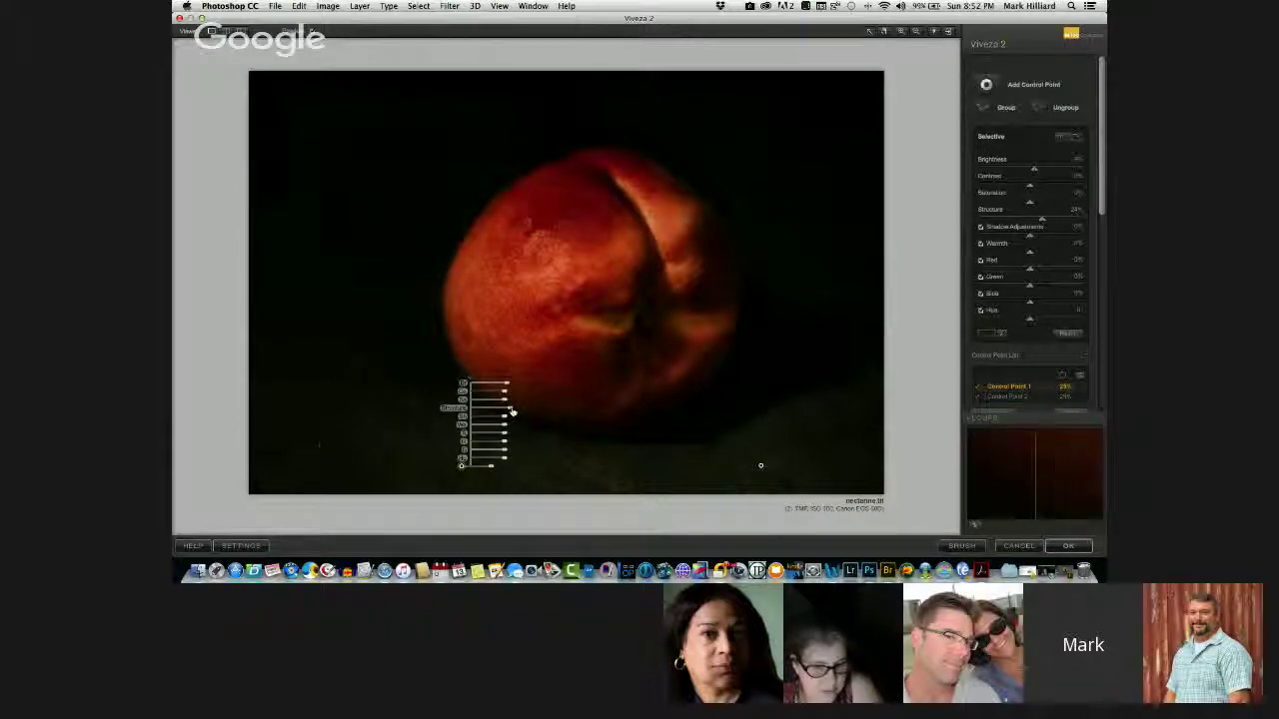
pyautogui.moveTo(511, 411); pyautogui.dragTo(486, 412)
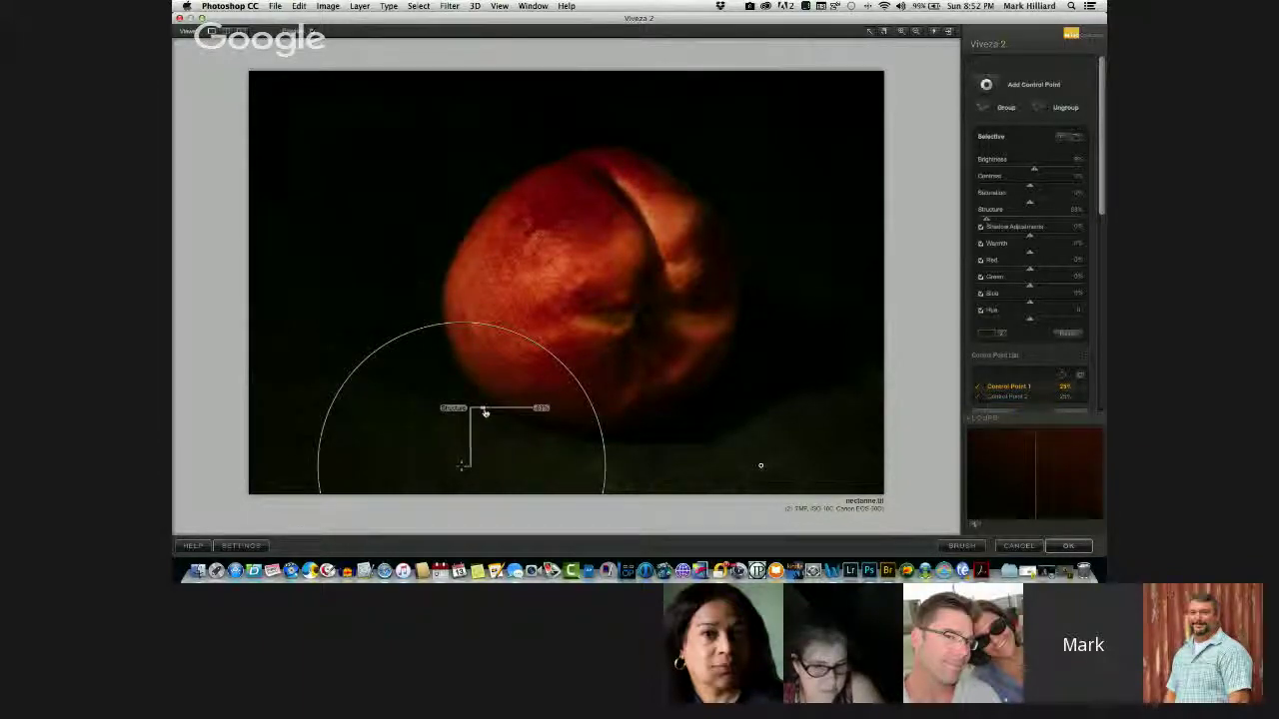
pyautogui.moveTo(480, 411); pyautogui.dragTo(508, 388)
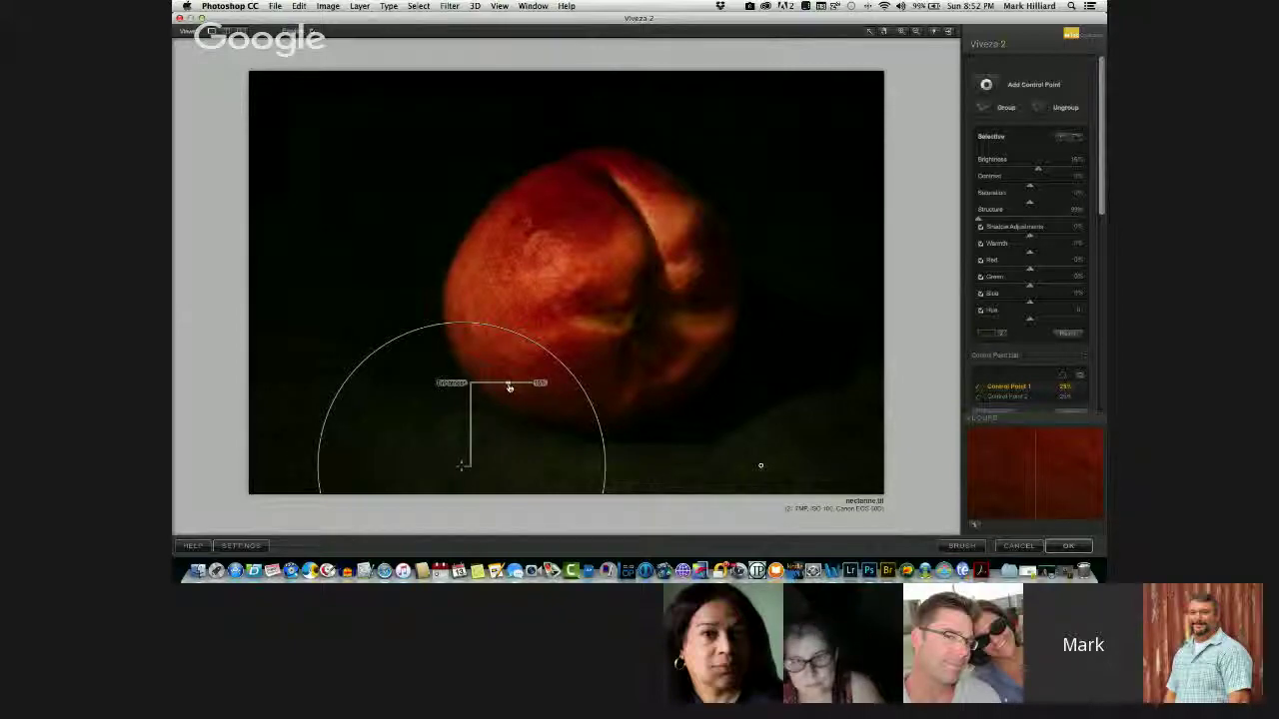
pyautogui.moveTo(509, 386); pyautogui.dragTo(509, 387)
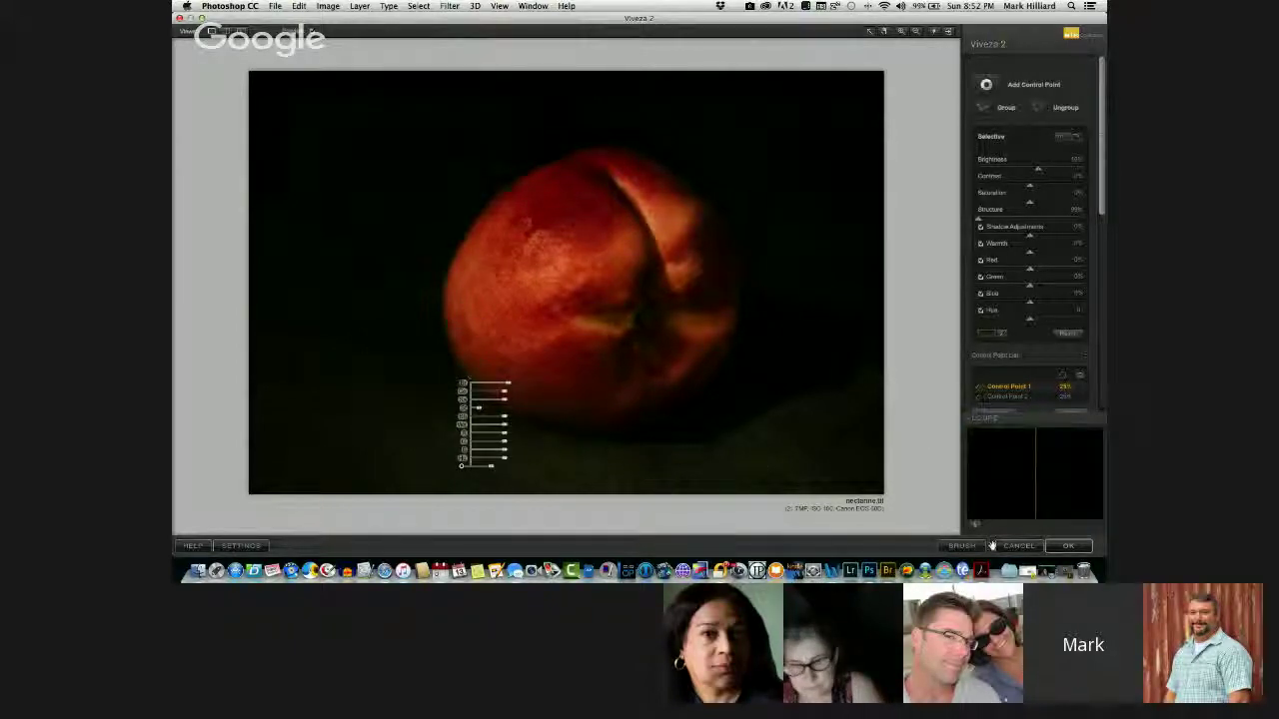
pyautogui.click(1067, 546)
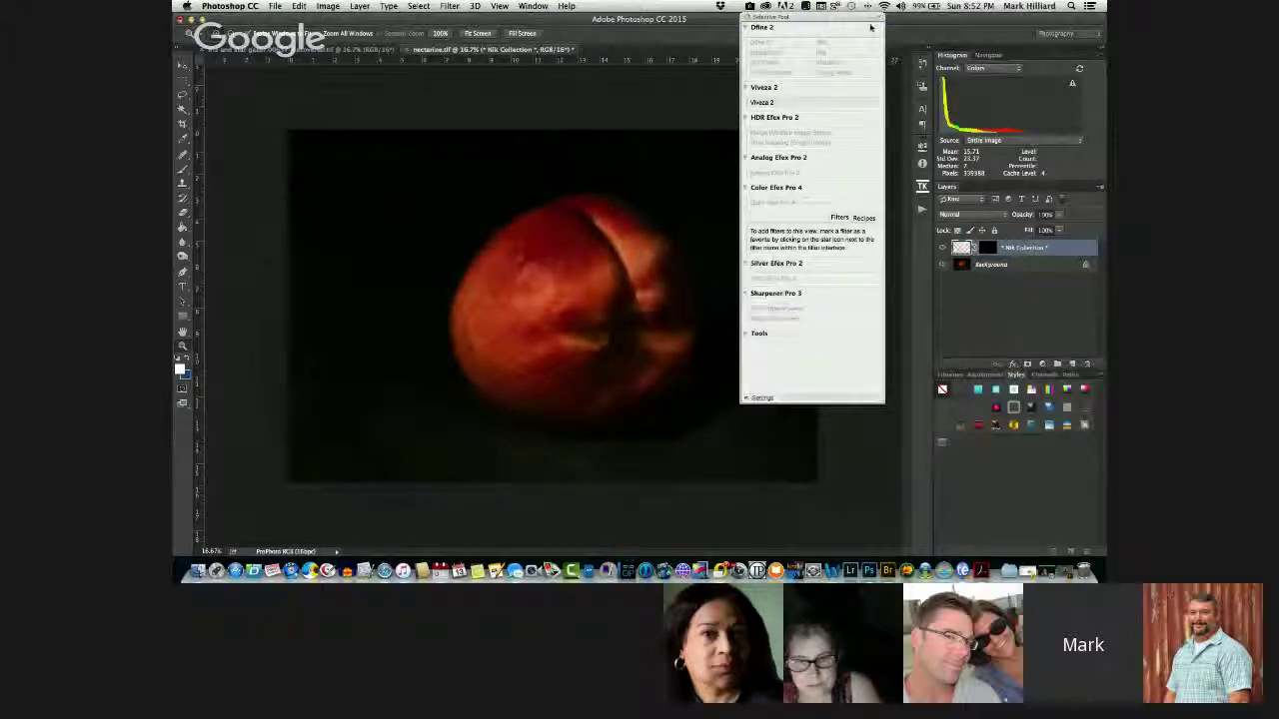
pyautogui.click(871, 20)
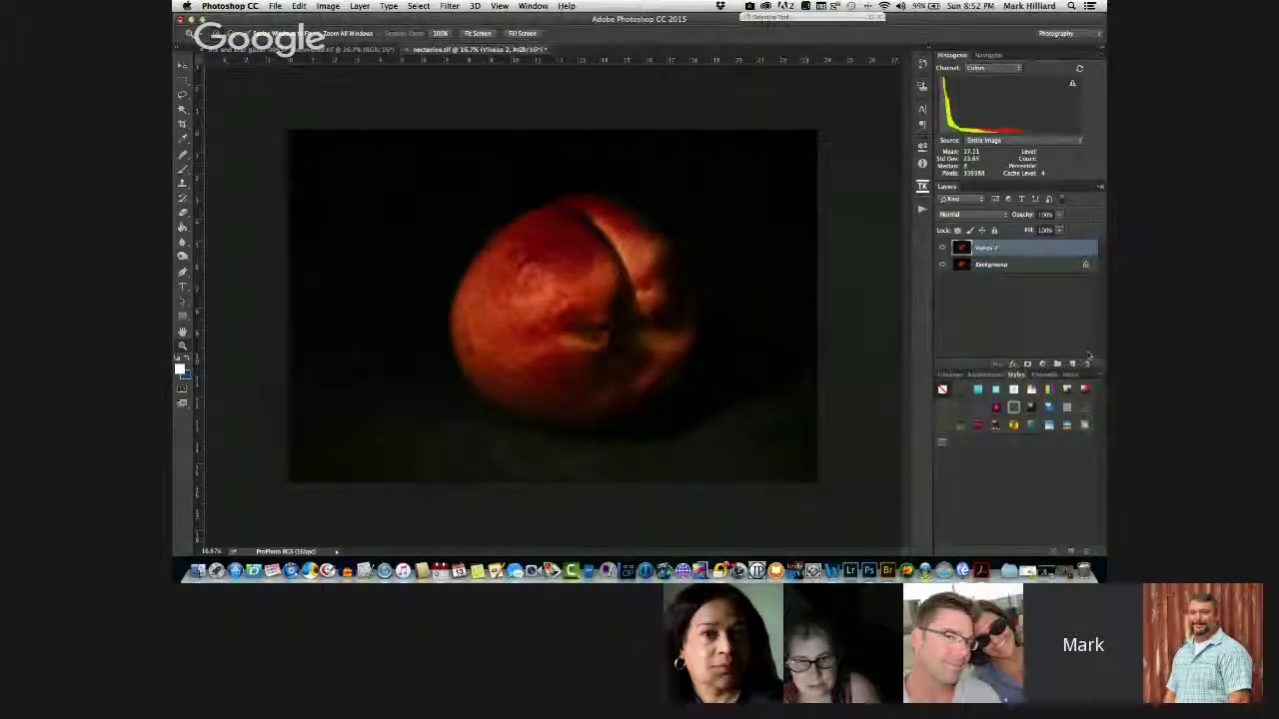
# Compare the nectarine's foreground before and after the edit by toggling the visibility of the Viveza 2 layer
pyautogui.click(942, 251)
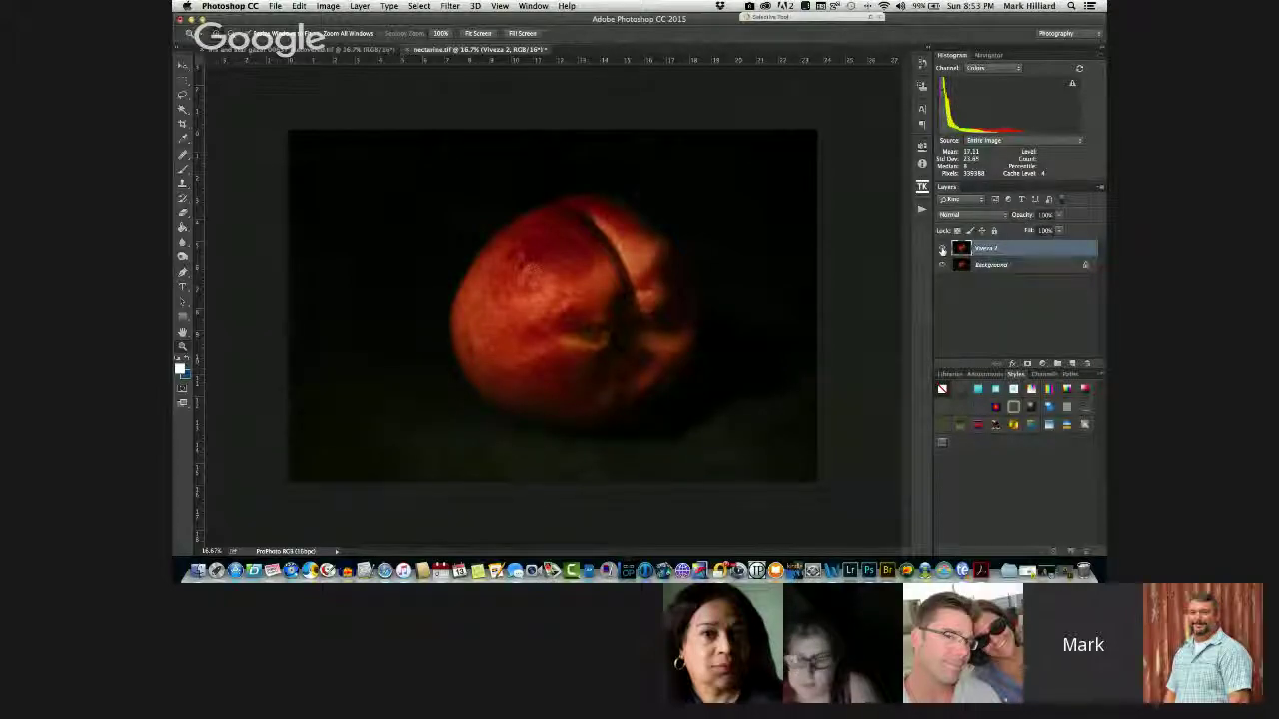
pyautogui.click(942, 250)
pyautogui.click(942, 251)
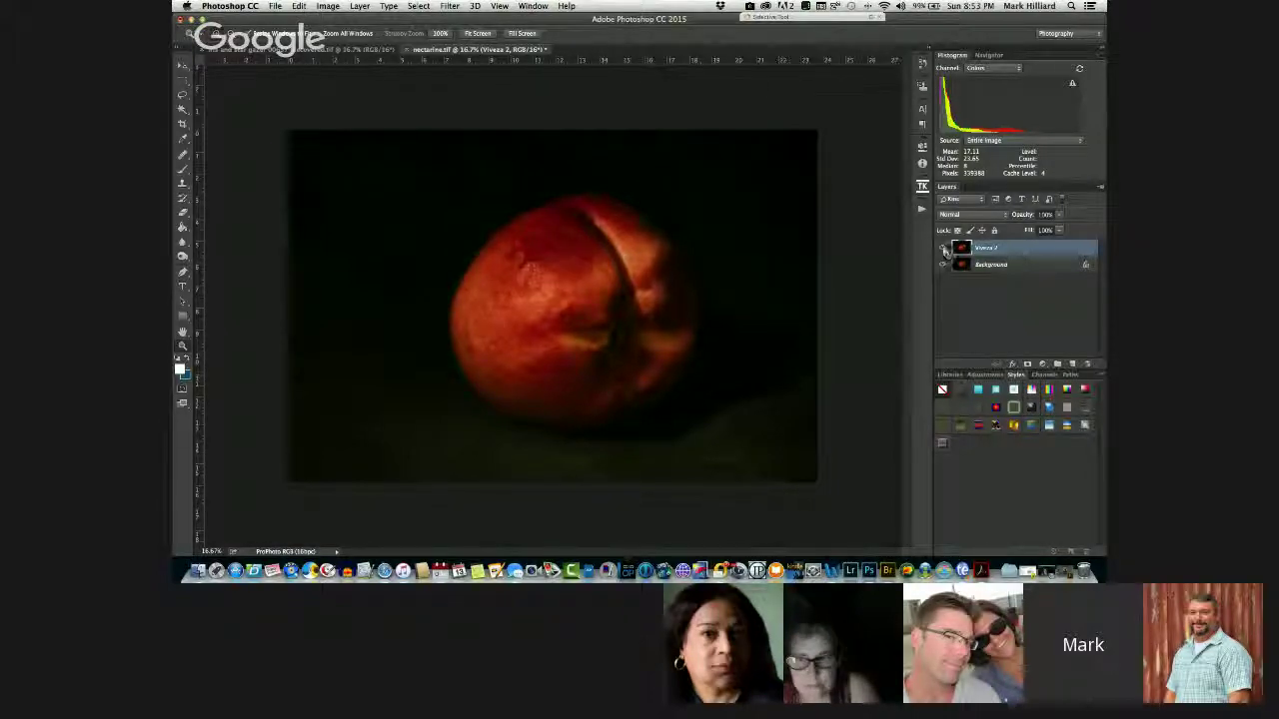
pyautogui.click(942, 247)
pyautogui.click(942, 247)
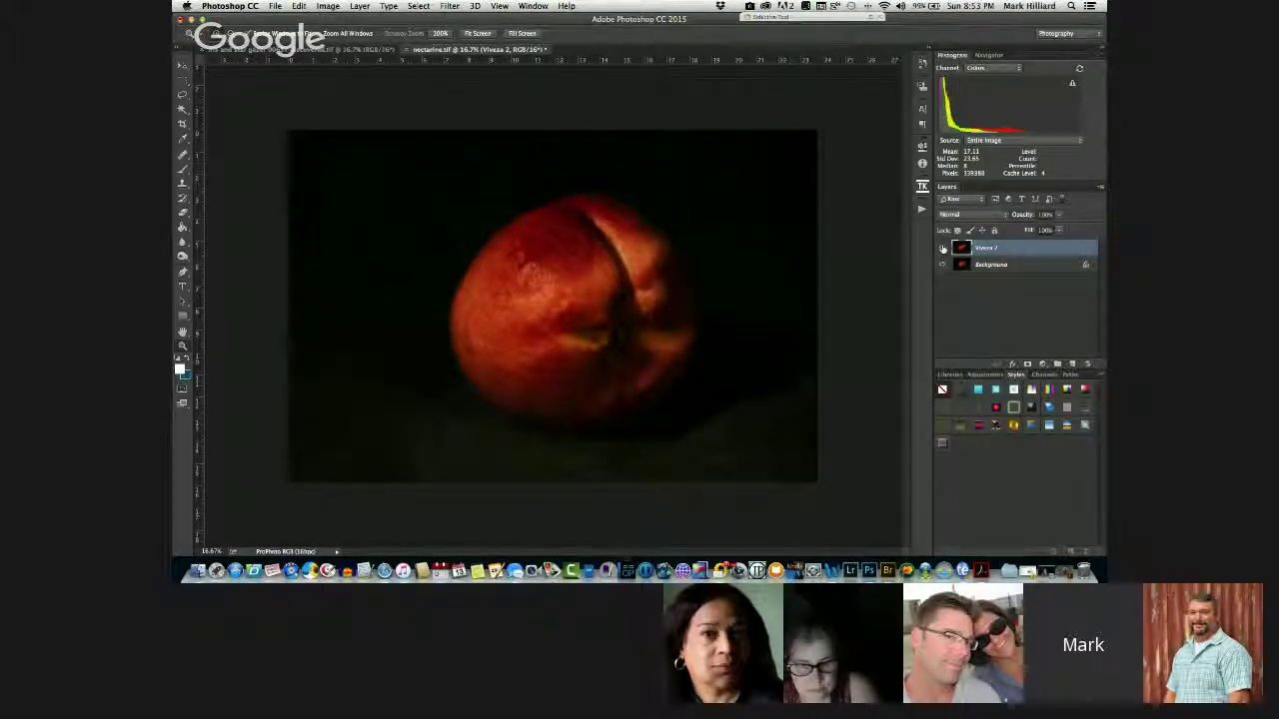
pyautogui.click(942, 248)
pyautogui.click(942, 248)
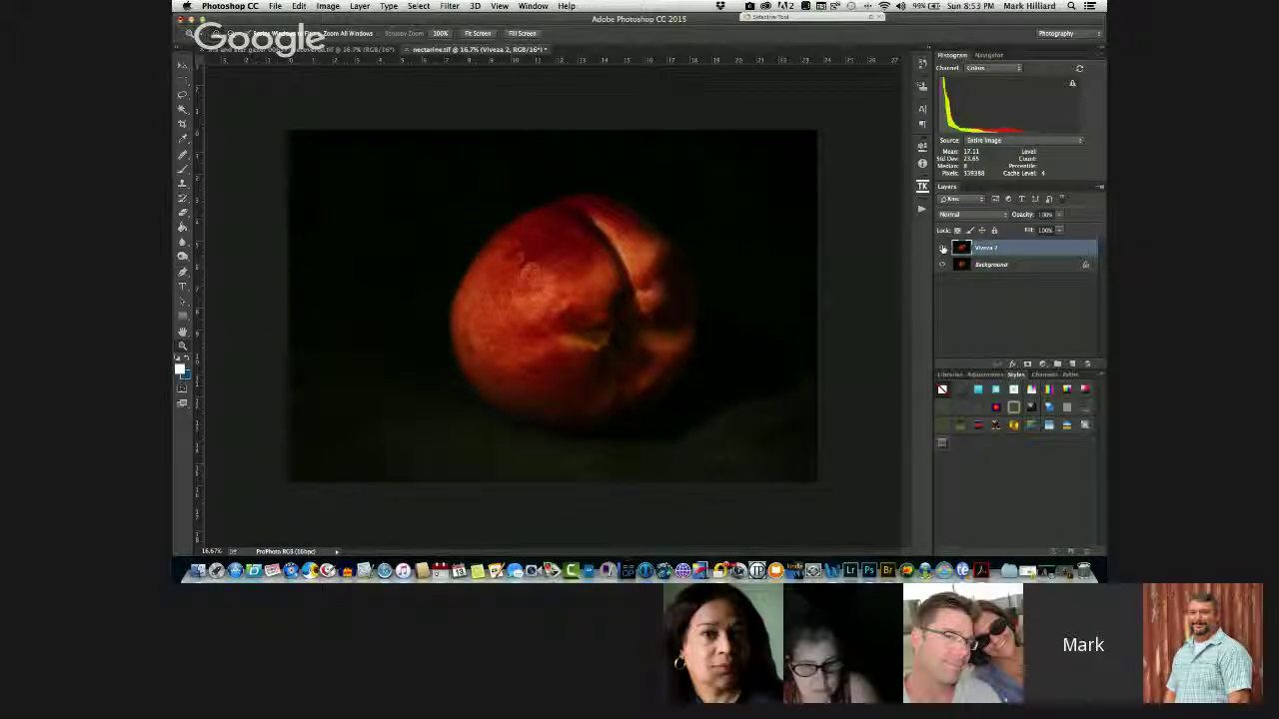
pyautogui.click(942, 249)
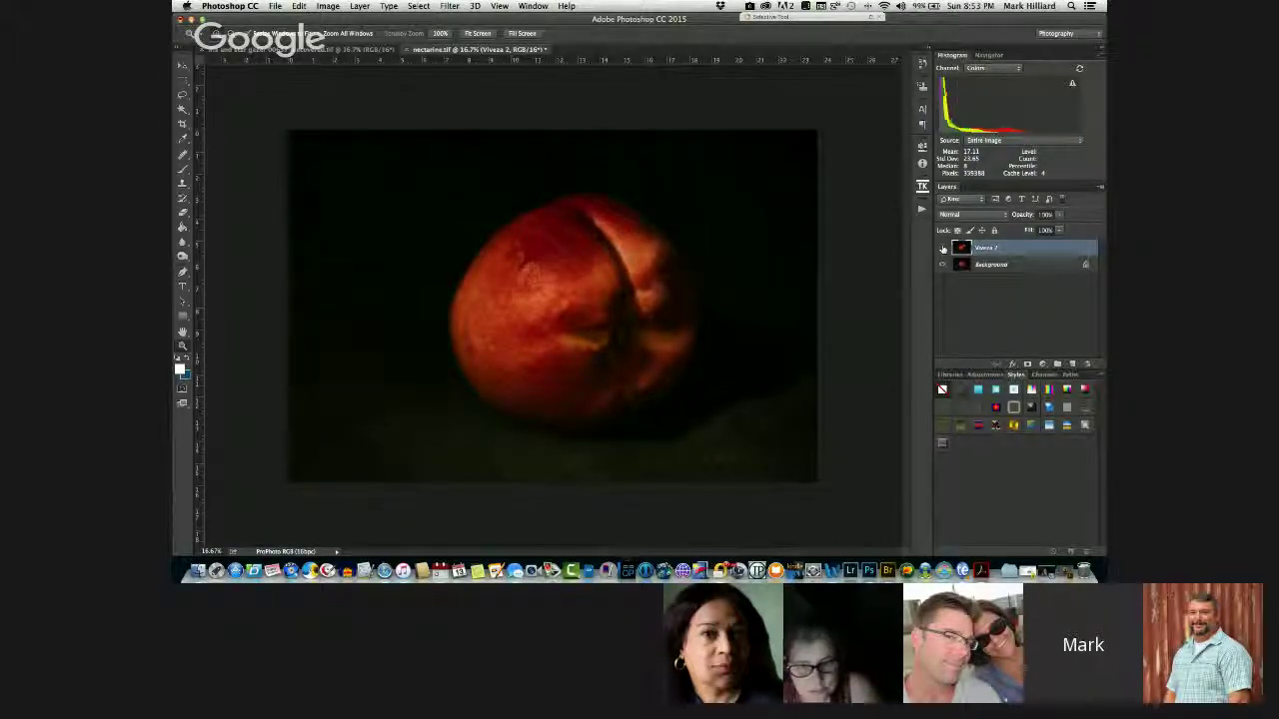
pyautogui.click(942, 249)
pyautogui.click(942, 249)
pyautogui.click(942, 248)
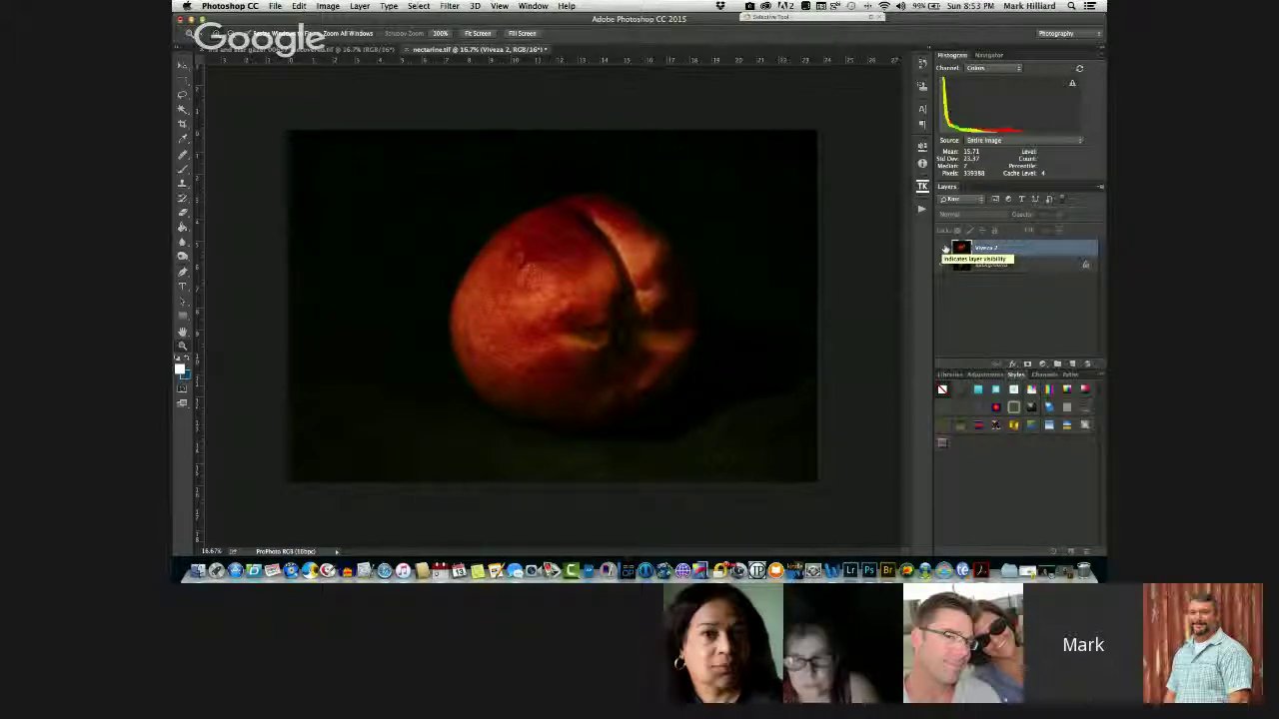
pyautogui.click(942, 250)
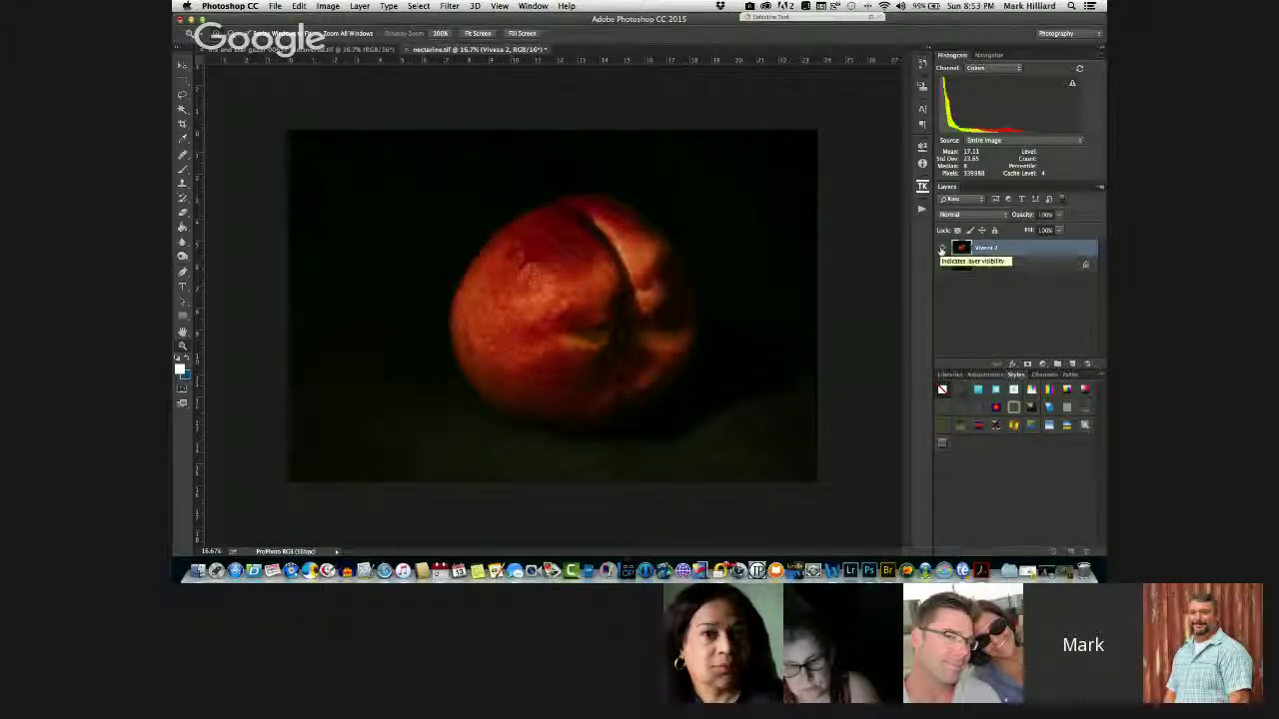
pyautogui.click(941, 249)
pyautogui.click(941, 249)
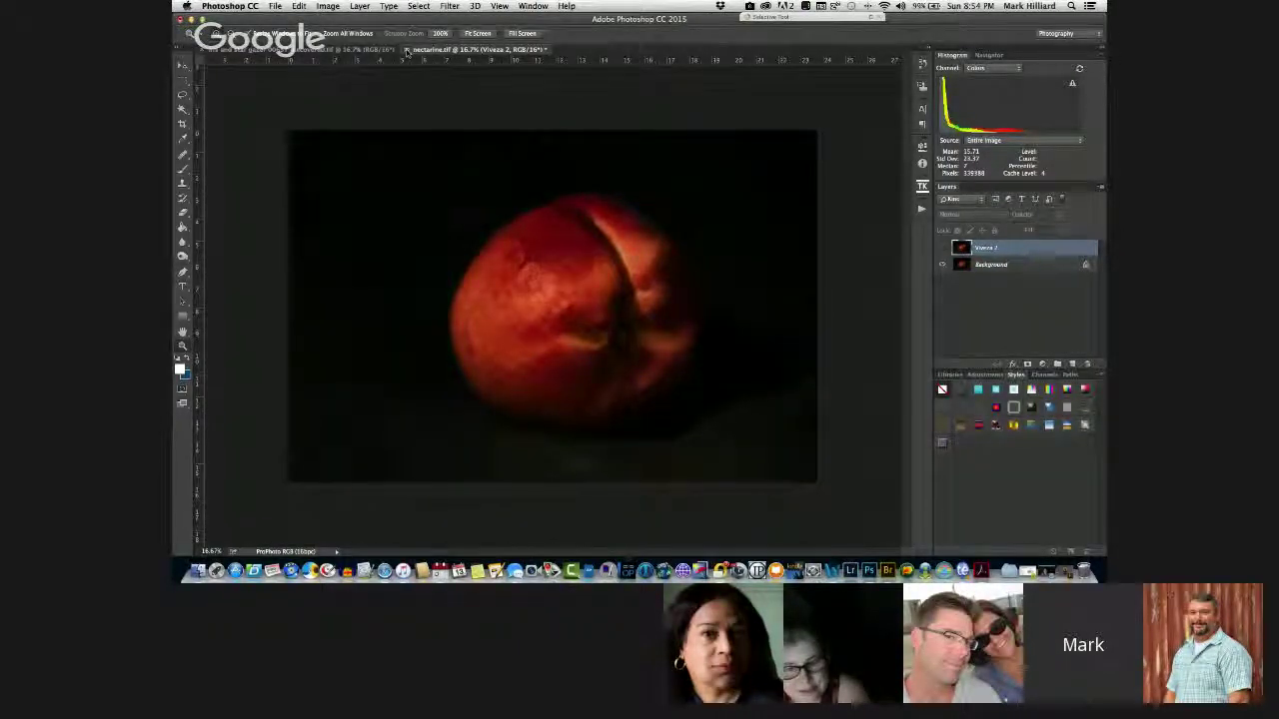
# Close nectarine.tif without saving the changes and open the lily photo in Viveza 2
pyautogui.click(405, 50)
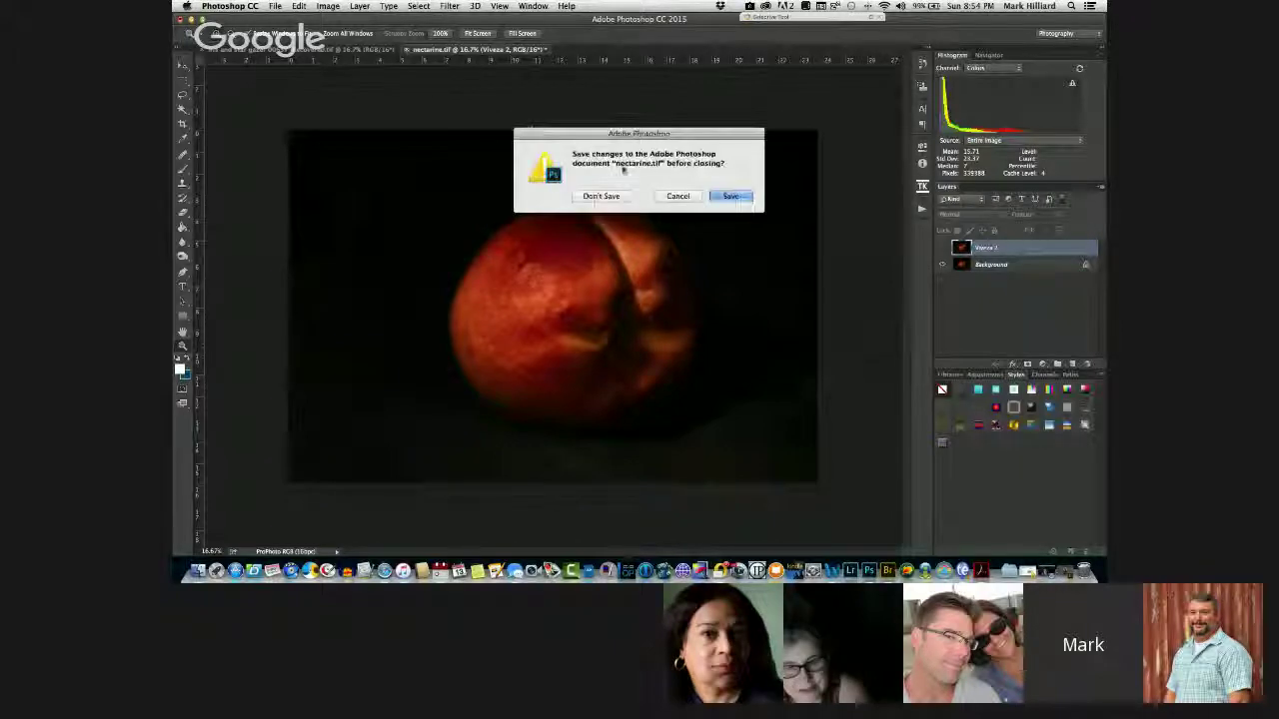
pyautogui.click(603, 196)
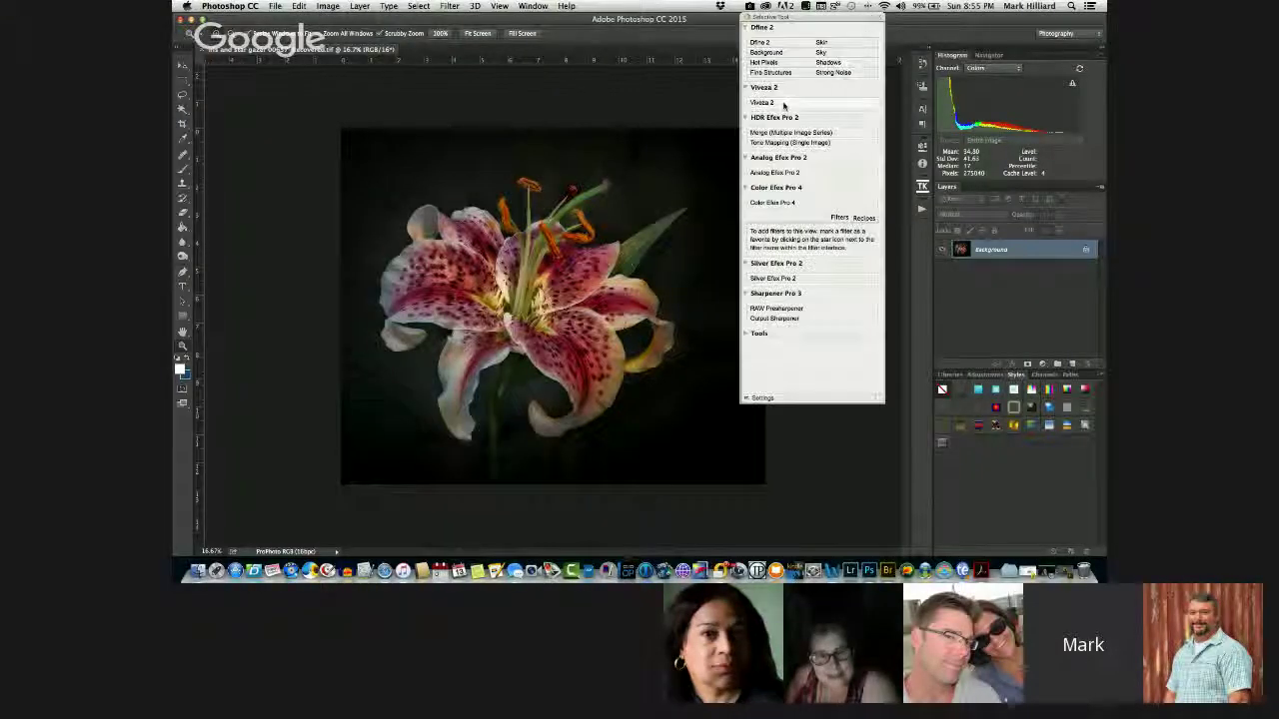
pyautogui.click(770, 105)
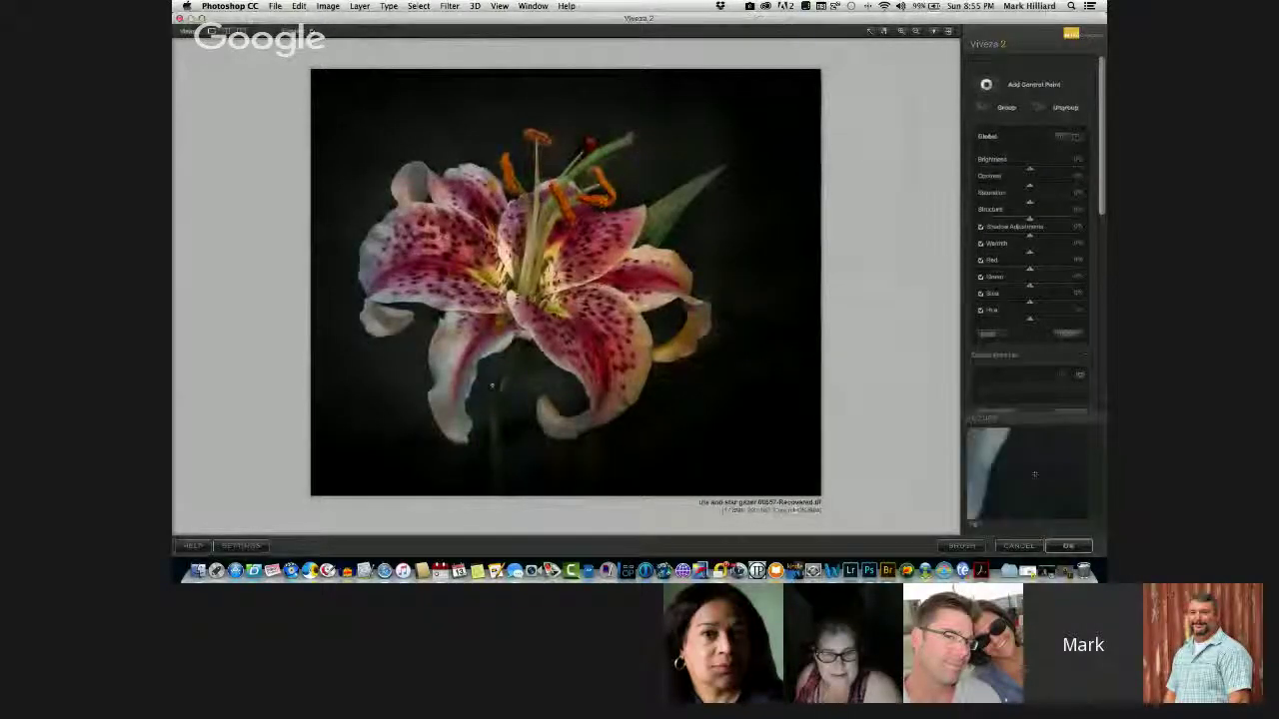
# Add a background control point with raised brightness and -100% structure beside the lily's lower left petal, and duplicate it around the flower's outline
pyautogui.click(417, 354)
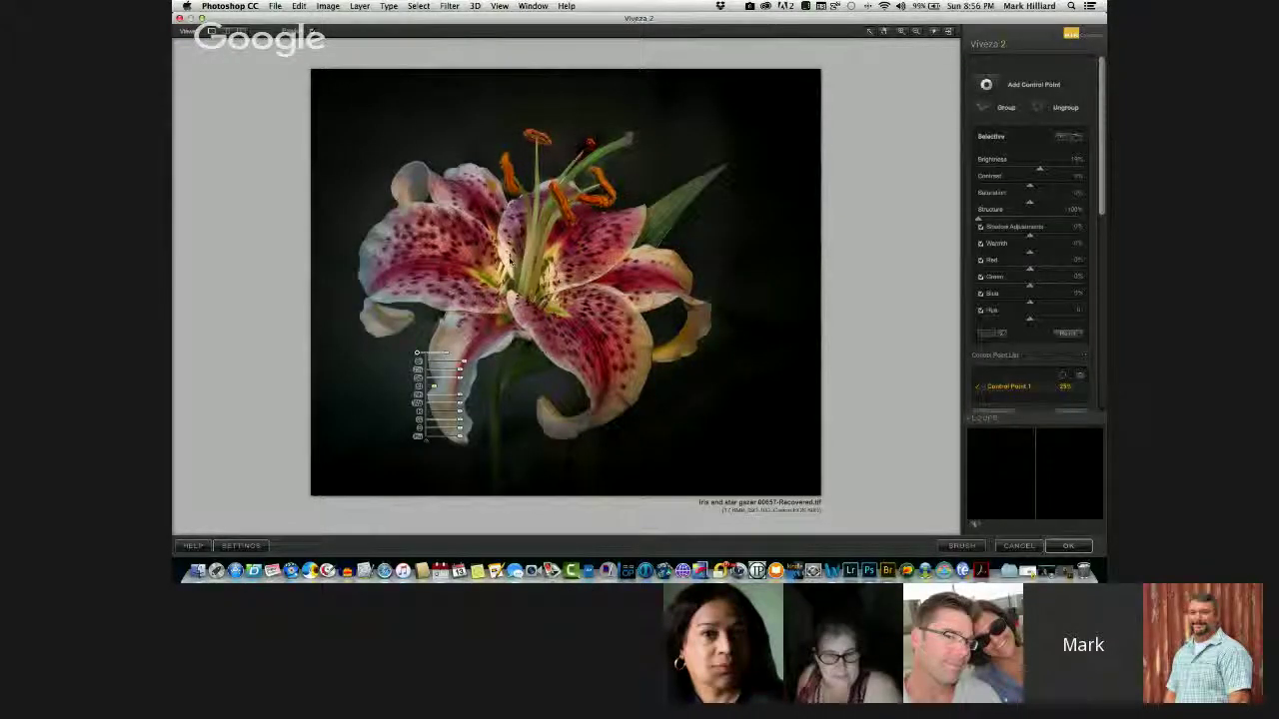
pyautogui.moveTo(416, 354); pyautogui.dragTo(381, 213)
pyautogui.click(447, 156)
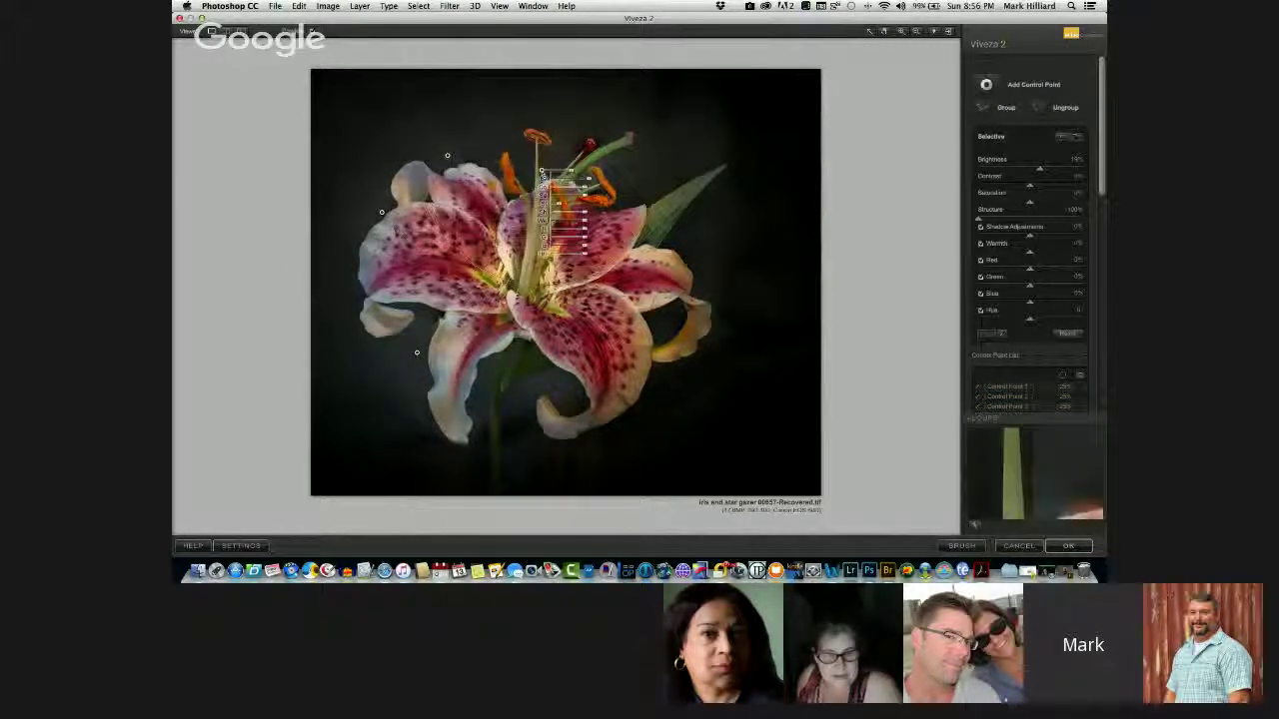
pyautogui.moveTo(487, 157)
pyautogui.mouseDown()
pyautogui.moveTo(635, 199)
pyautogui.moveTo(678, 249)
pyautogui.moveTo(644, 358)
pyautogui.moveTo(573, 390)
pyautogui.mouseUp()
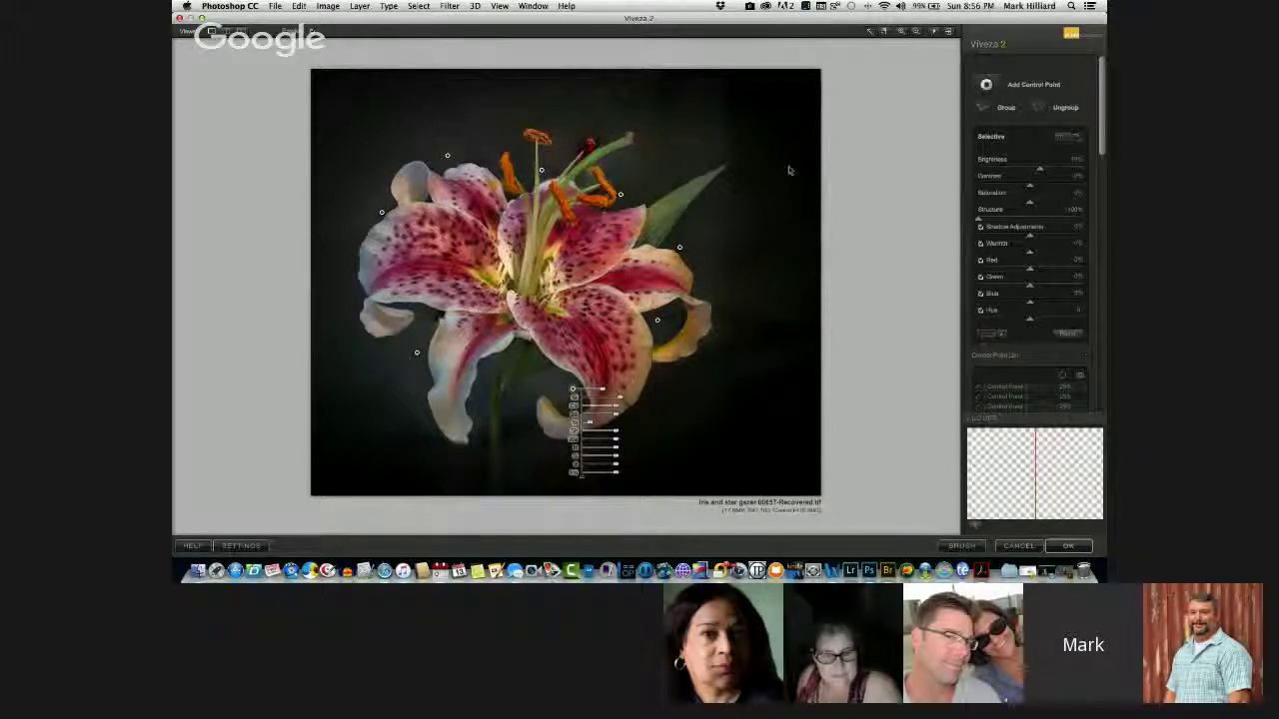
# Add a background control point with -100% structure above the lily's green leaf, and duplicate it across the outer dark background around the flower
pyautogui.click(985, 83)
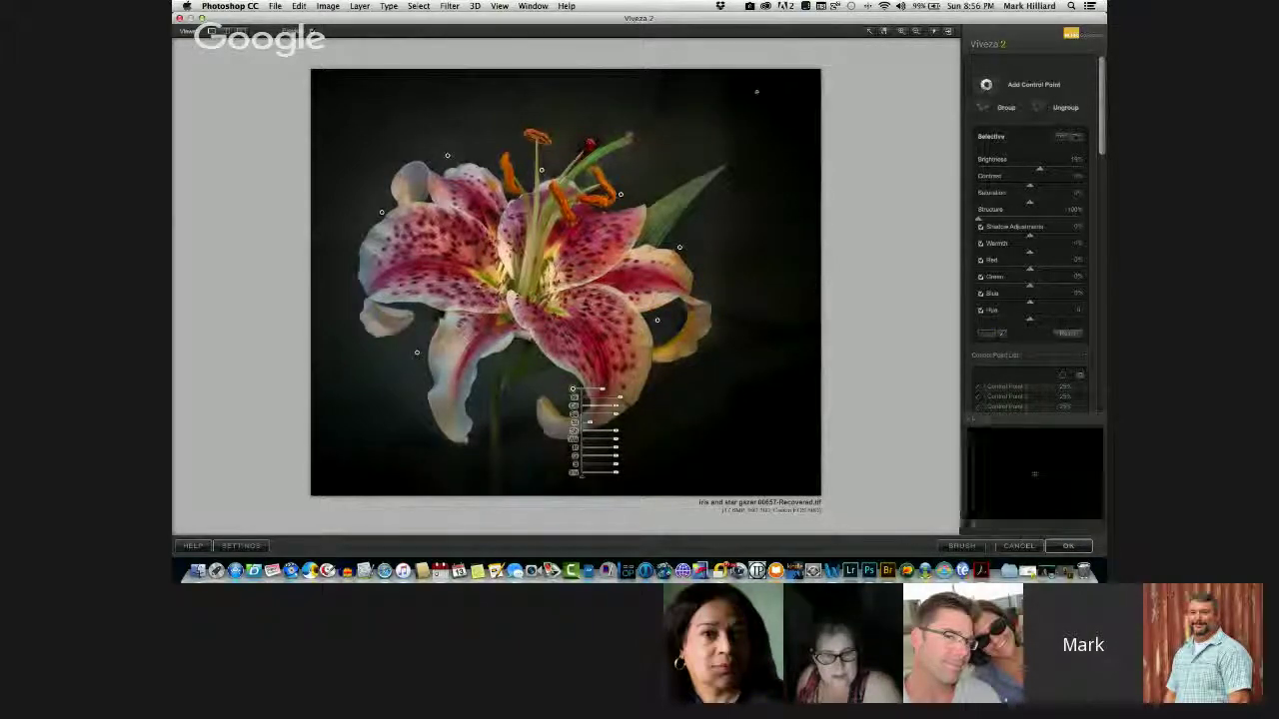
pyautogui.click(671, 101)
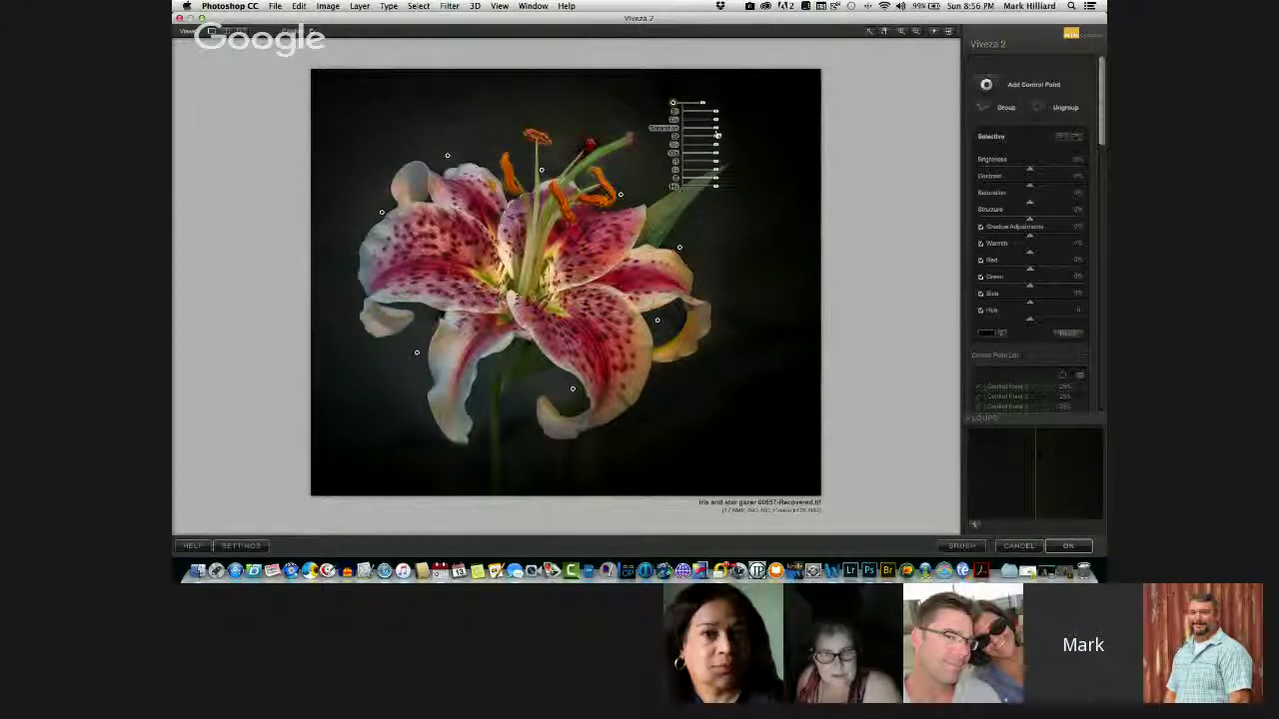
pyautogui.moveTo(716, 140); pyautogui.dragTo(719, 105)
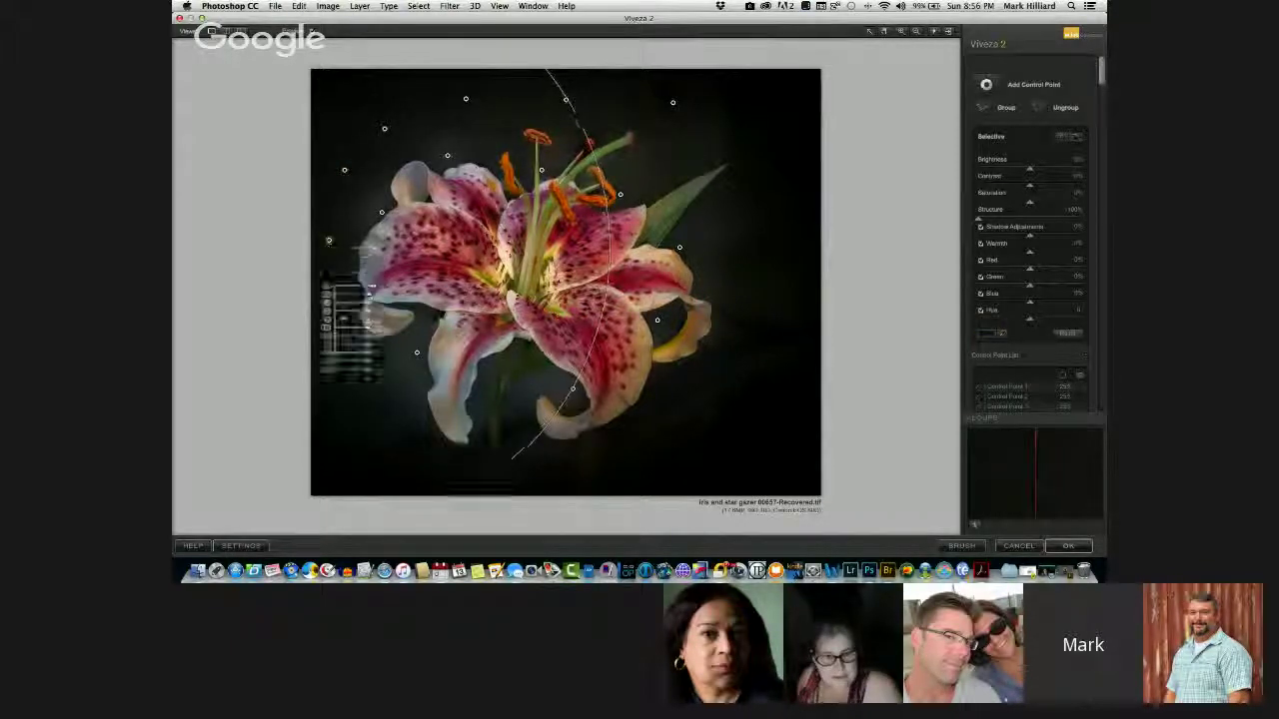
pyautogui.click(351, 362)
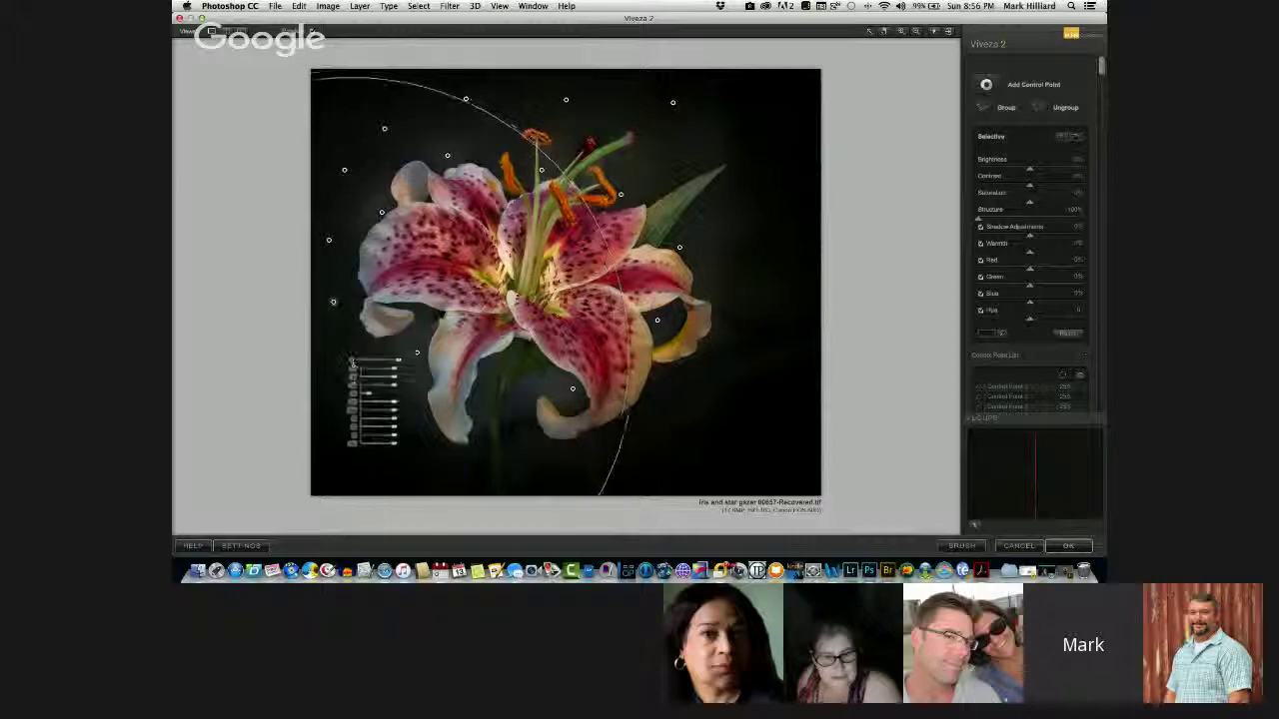
pyautogui.moveTo(352, 361); pyautogui.dragTo(335, 363)
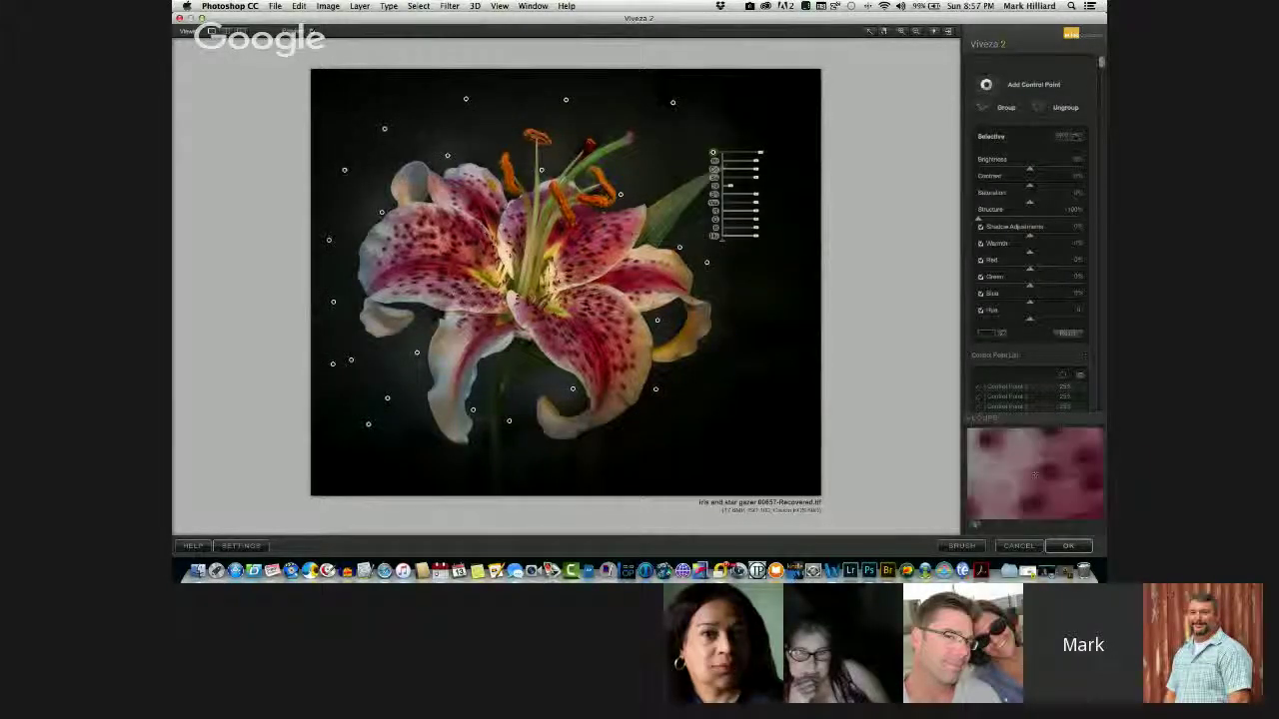
# Add a control point on the lily's lower left petal and raise its contrast to about 45%
pyautogui.click(446, 291)
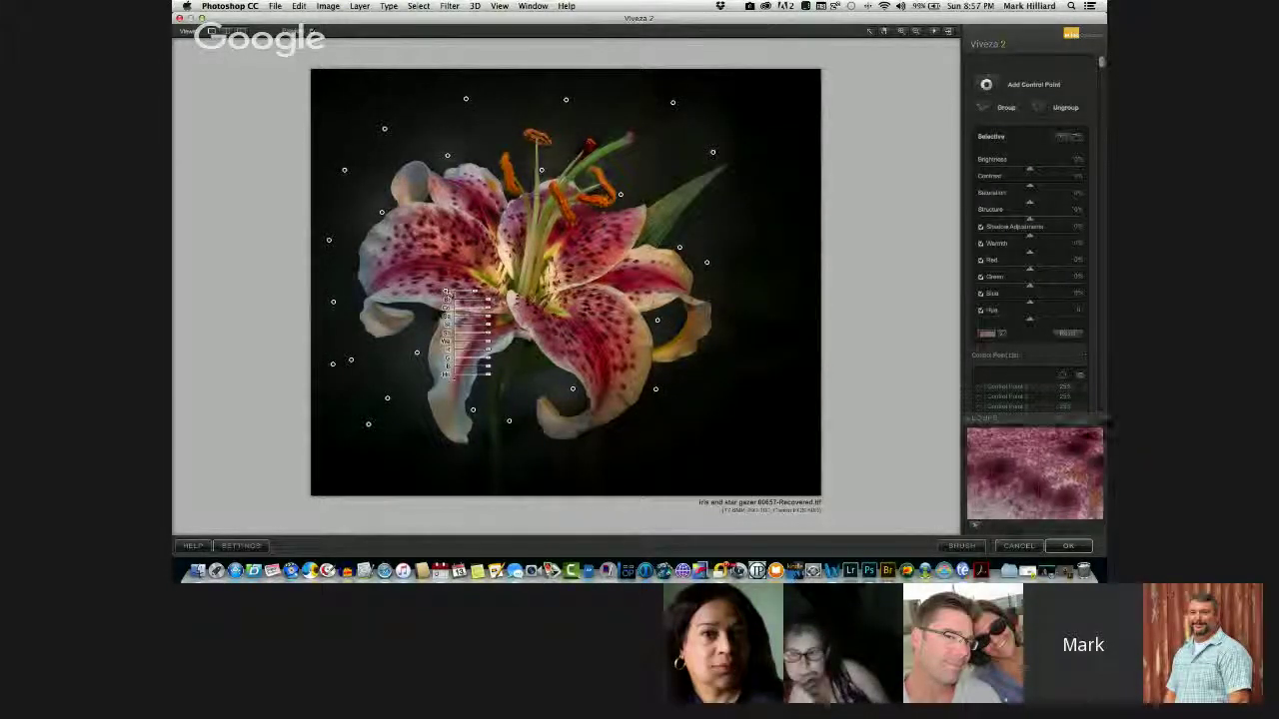
pyautogui.moveTo(446, 291); pyautogui.dragTo(440, 300)
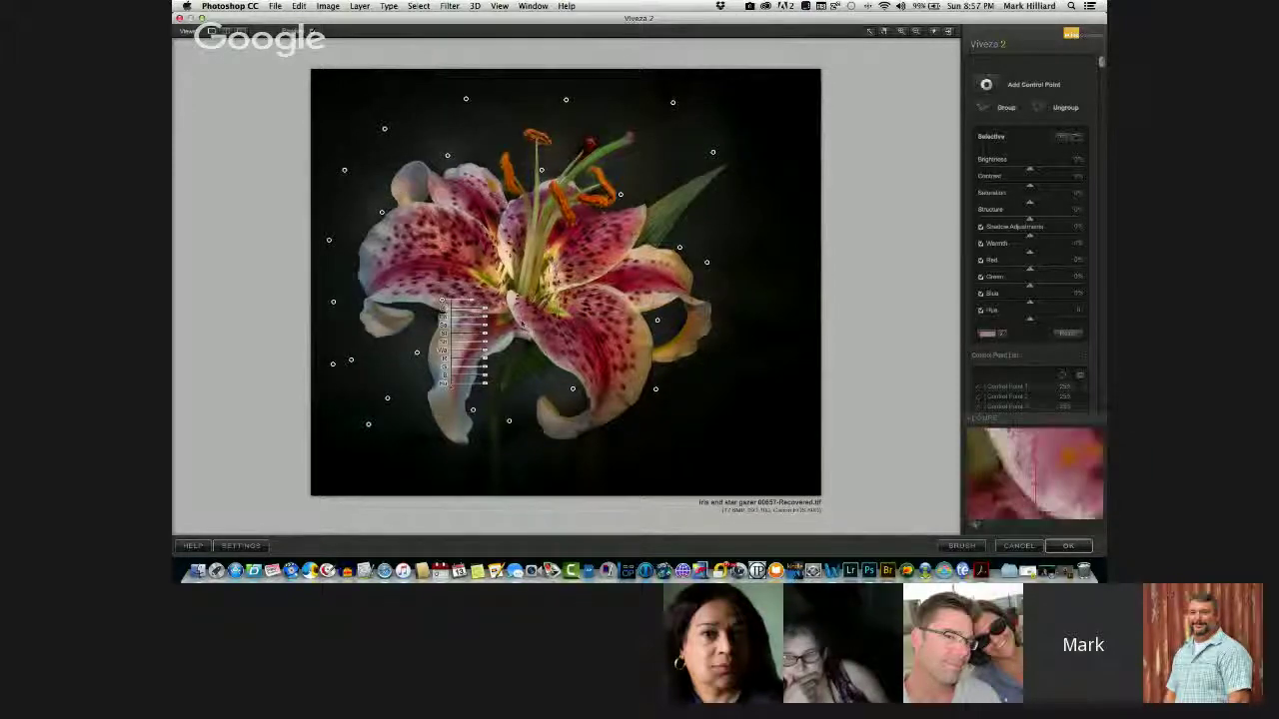
pyautogui.moveTo(487, 321); pyautogui.dragTo(493, 321)
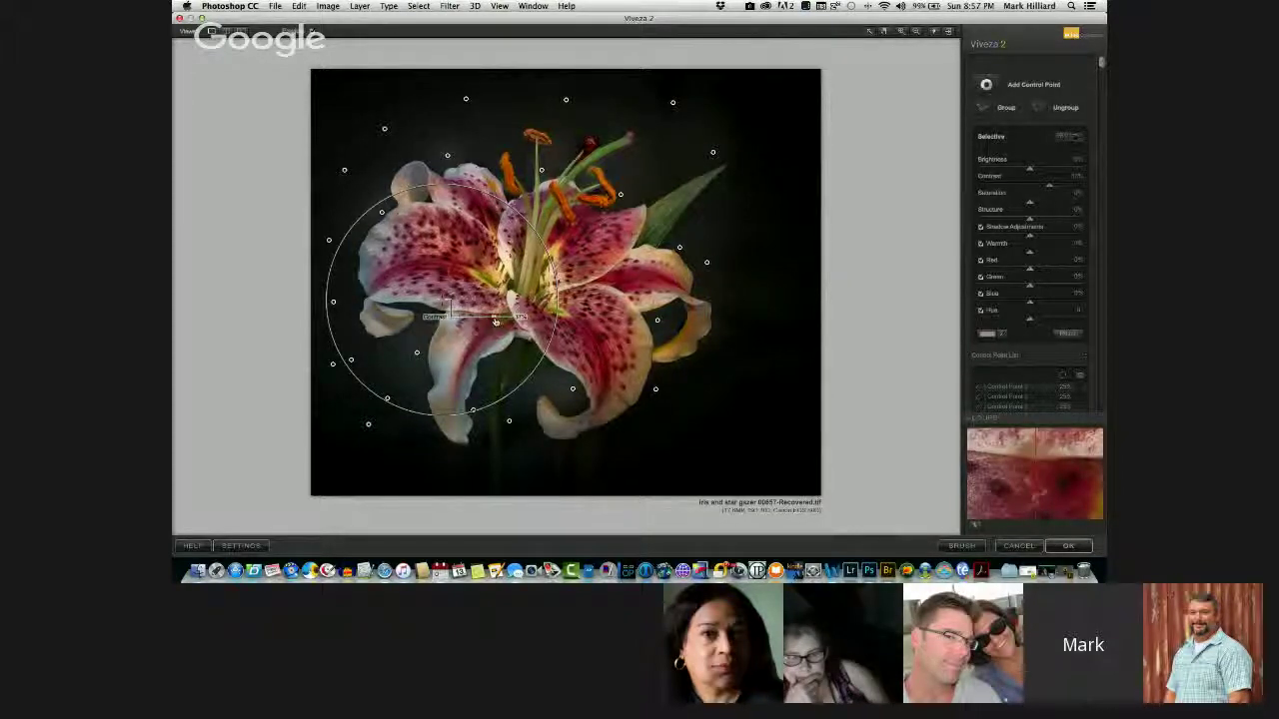
pyautogui.moveTo(496, 322); pyautogui.dragTo(497, 323)
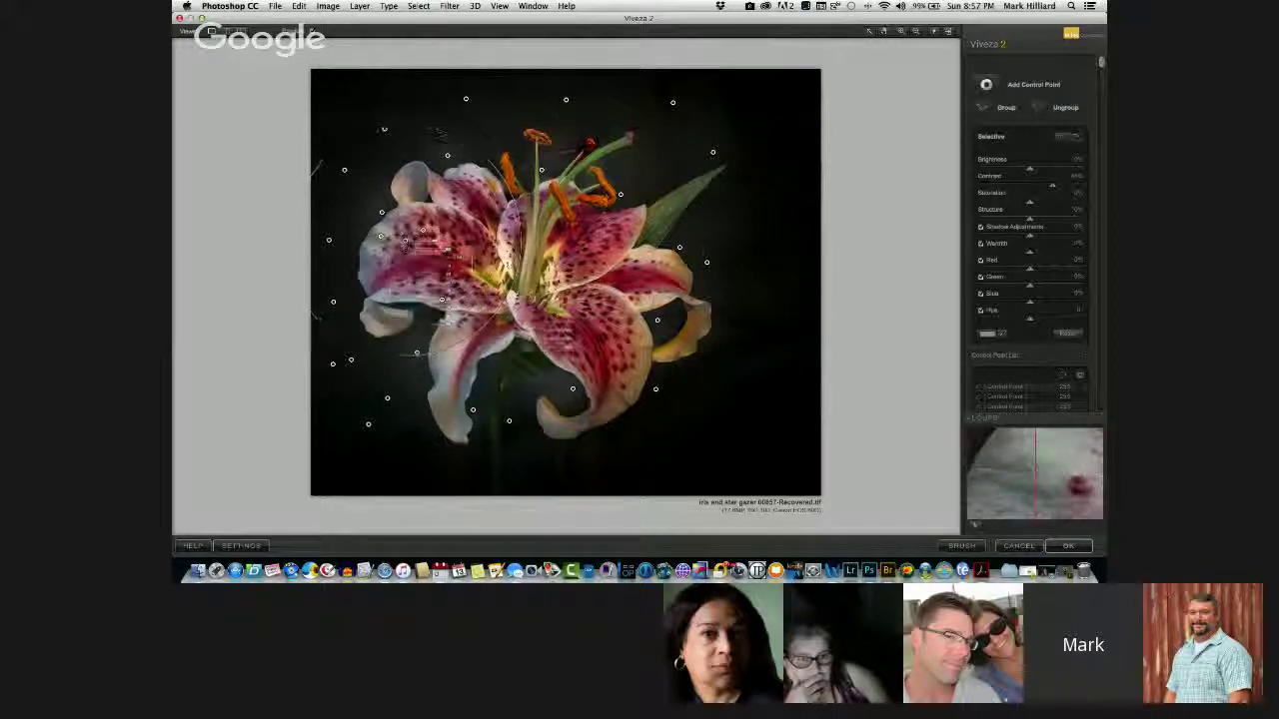
# Duplicate the raised-contrast control point across the lily's remaining petals and apply the Viveza 2 edit
pyautogui.click(587, 276)
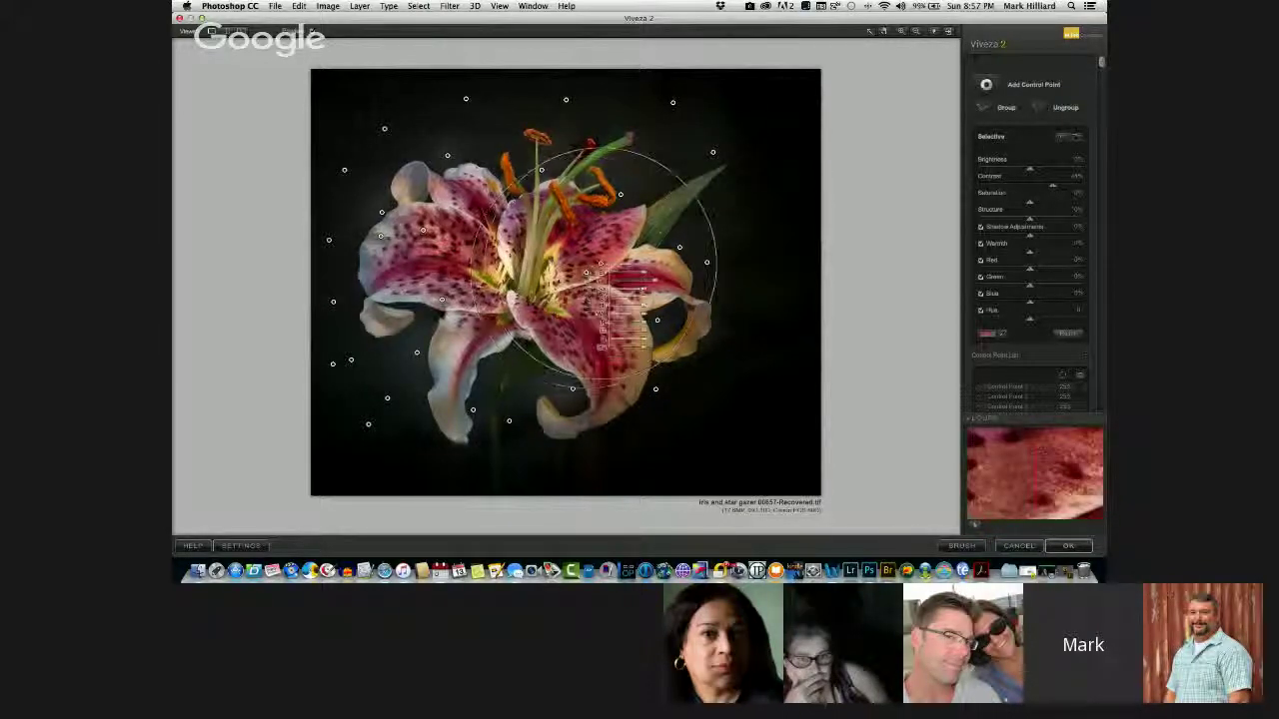
pyautogui.click(656, 320)
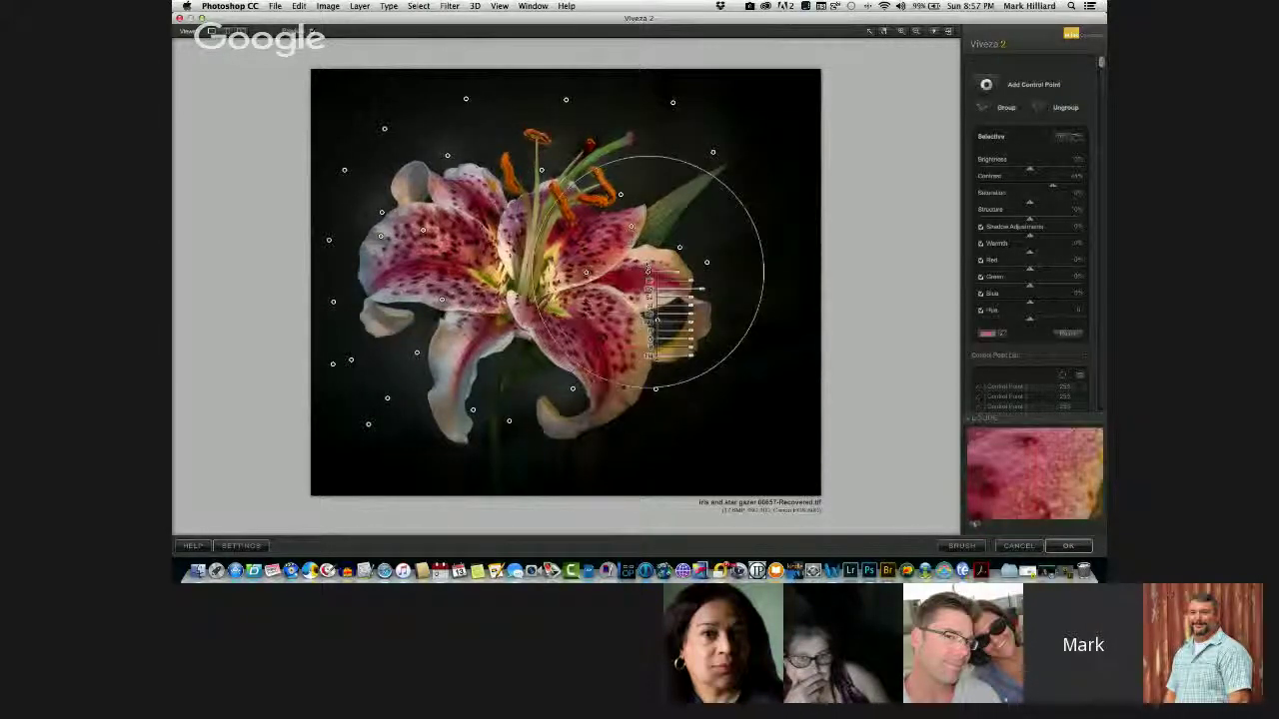
pyautogui.click(648, 333)
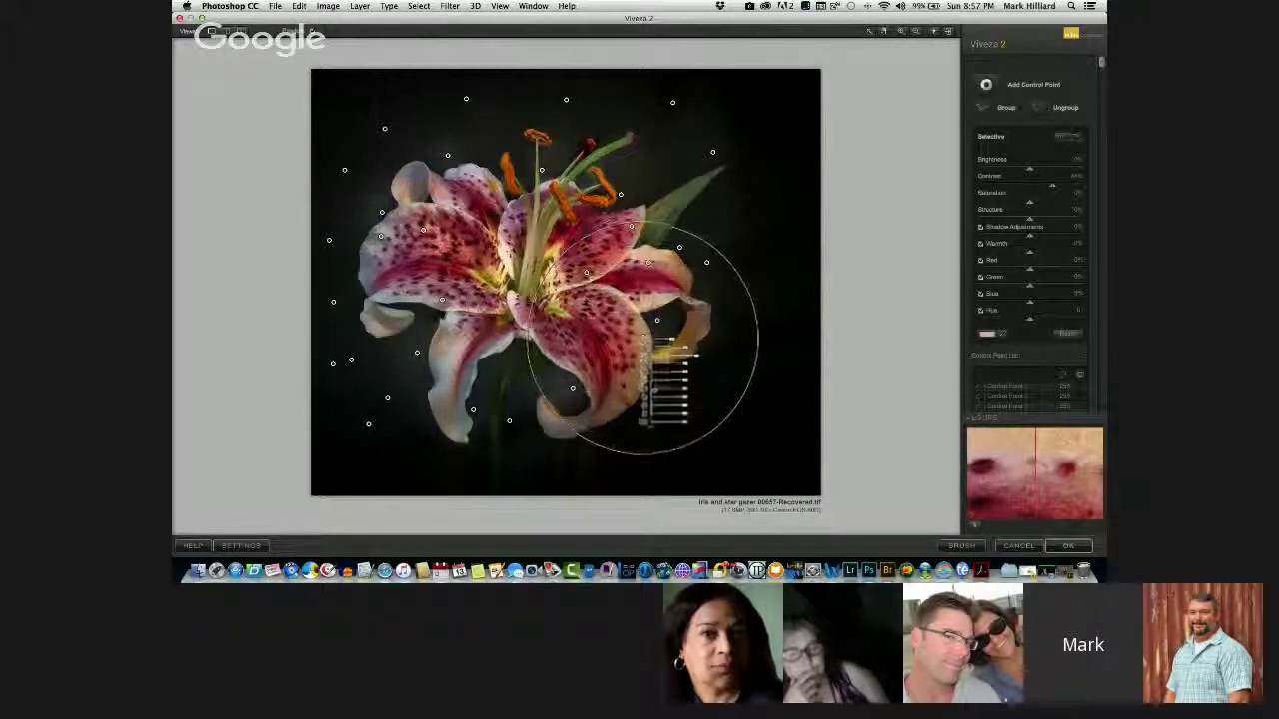
pyautogui.click(614, 420)
pyautogui.moveTo(614, 420); pyautogui.dragTo(613, 407)
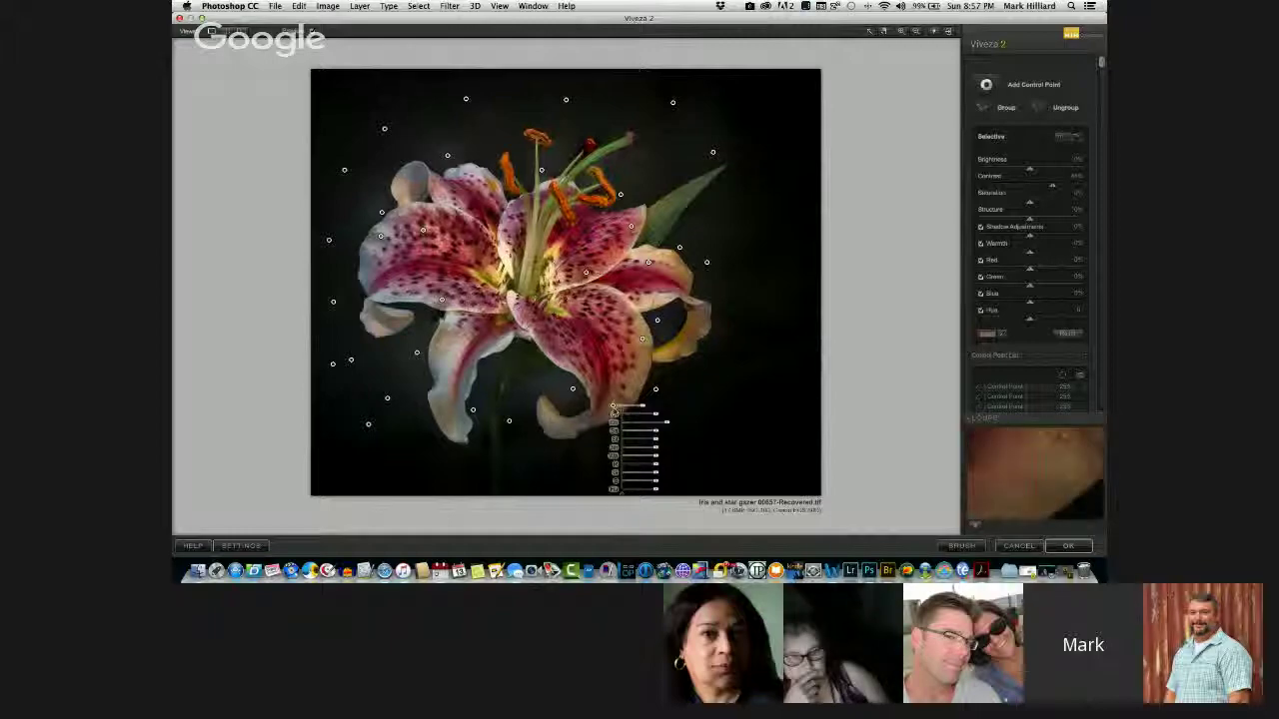
pyautogui.moveTo(614, 407); pyautogui.dragTo(453, 284)
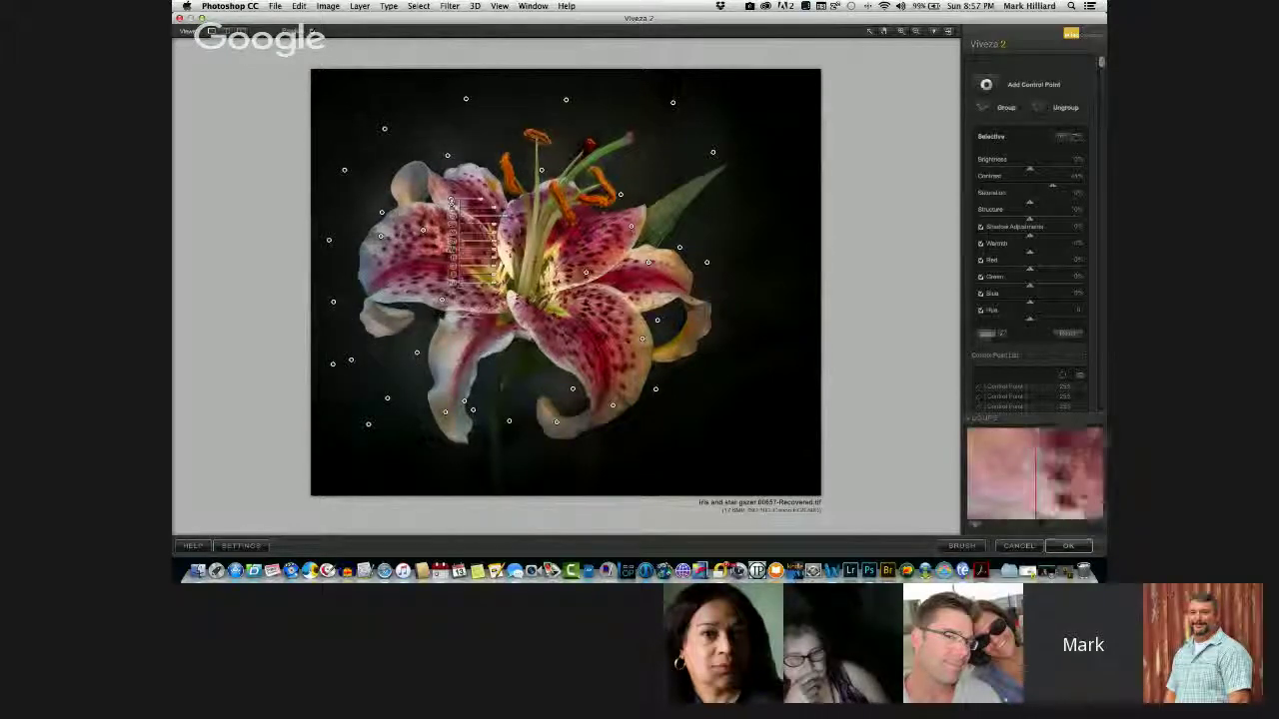
pyautogui.moveTo(450, 200); pyautogui.dragTo(482, 190)
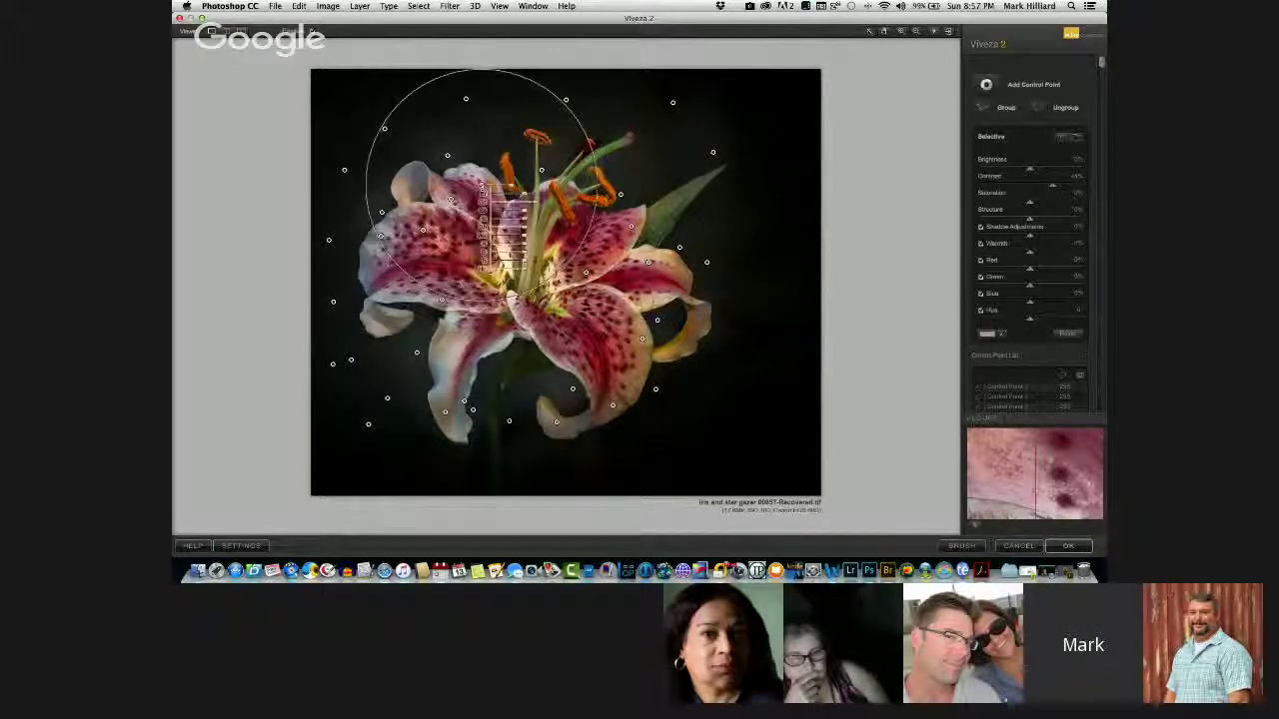
pyautogui.click(784, 272)
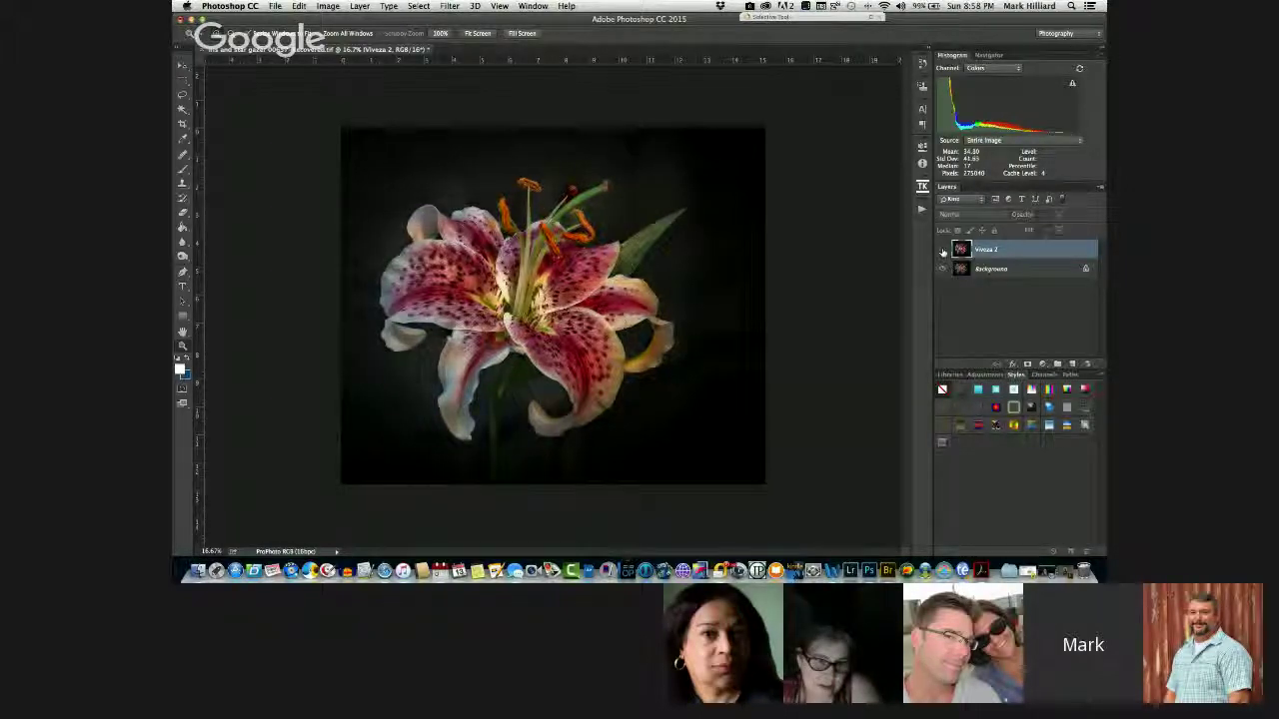
# Compare the lily and its background before and after the edit by toggling the visibility of the Viveza 2 layer
pyautogui.click(942, 250)
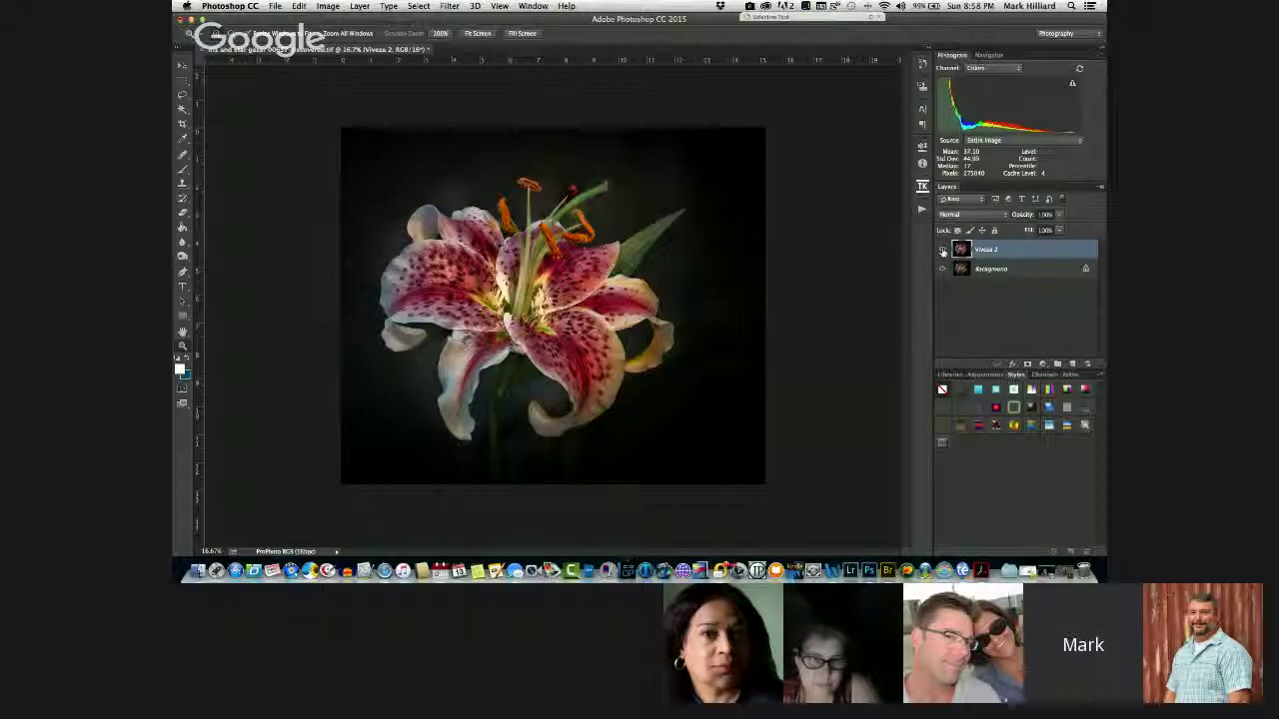
pyautogui.click(942, 250)
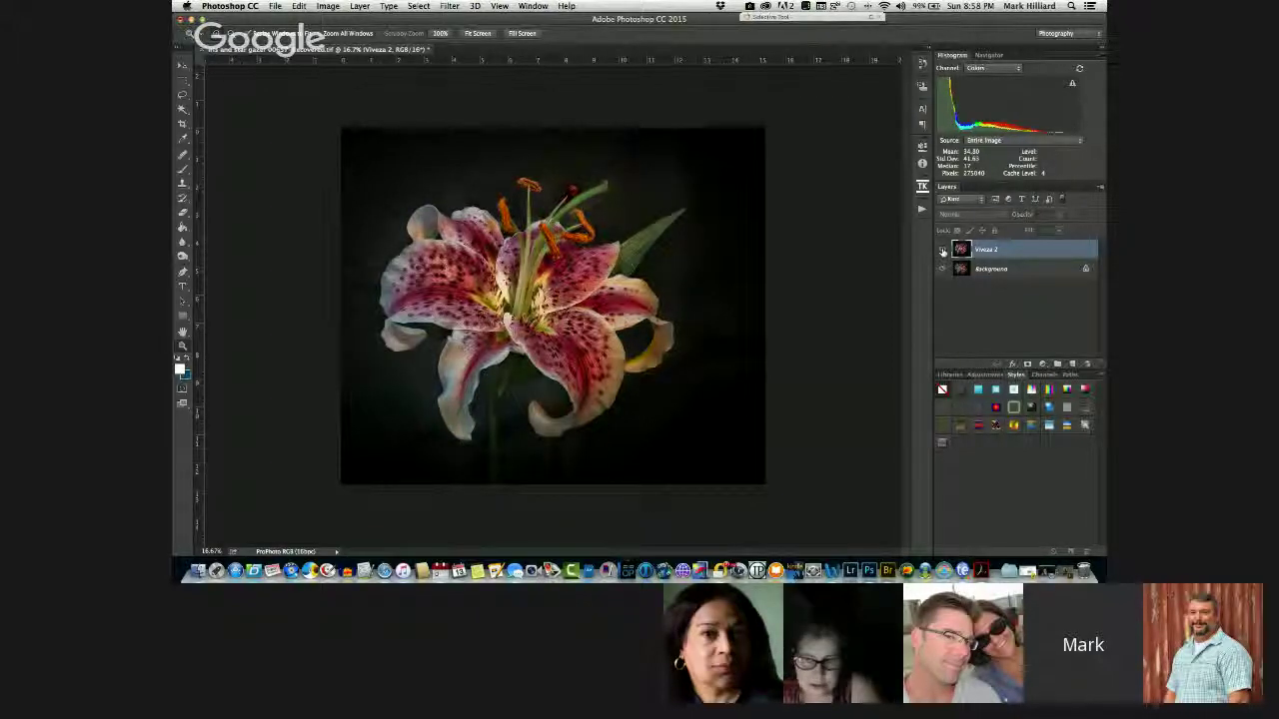
pyautogui.click(942, 250)
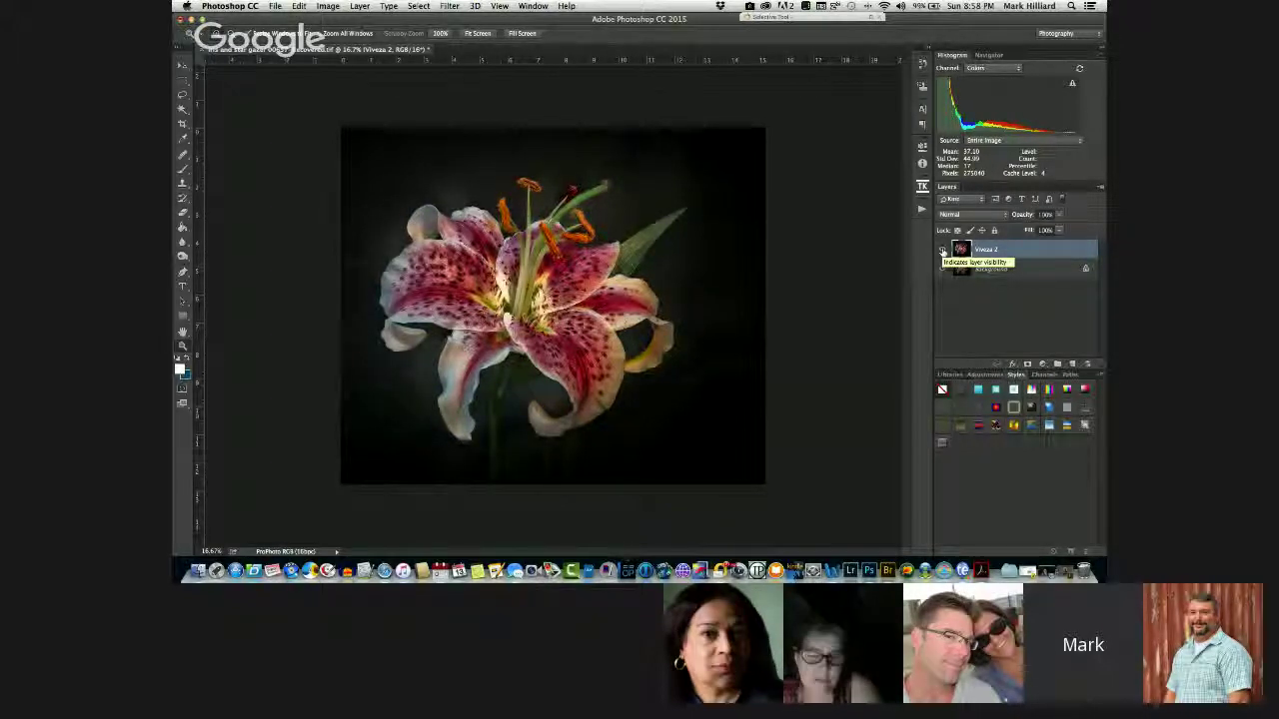
pyautogui.click(942, 250)
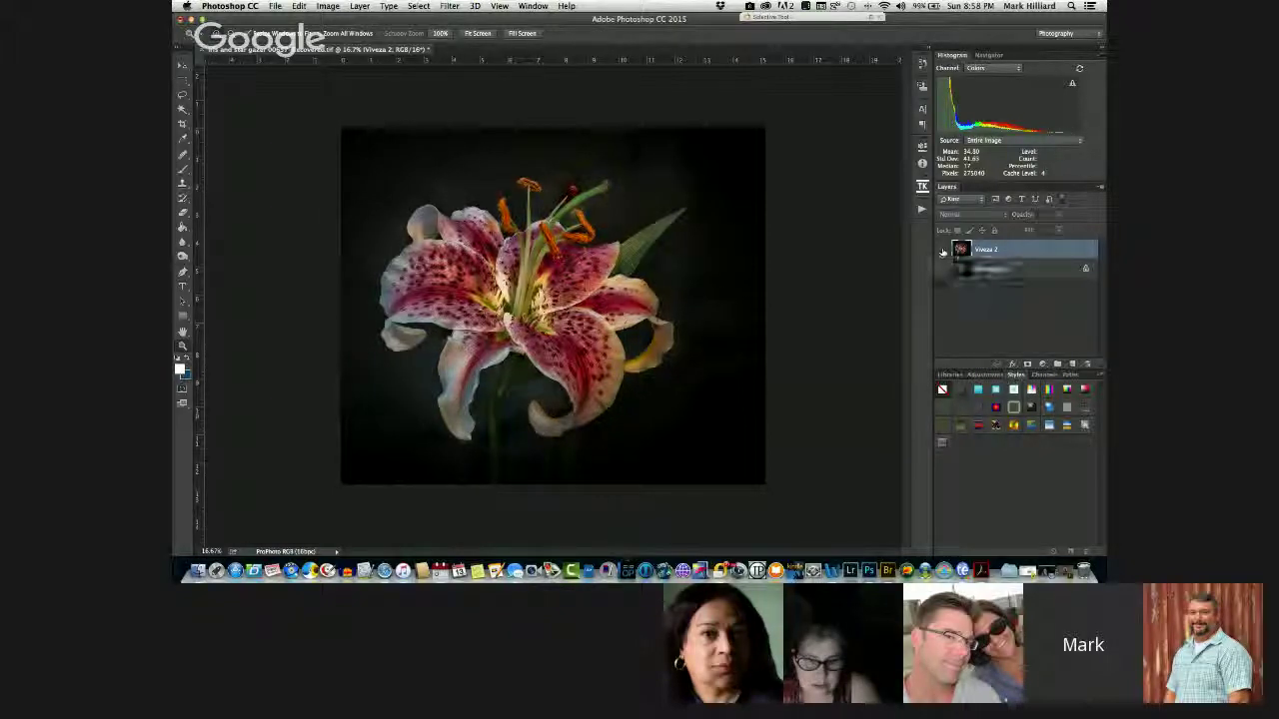
pyautogui.click(942, 250)
pyautogui.click(942, 251)
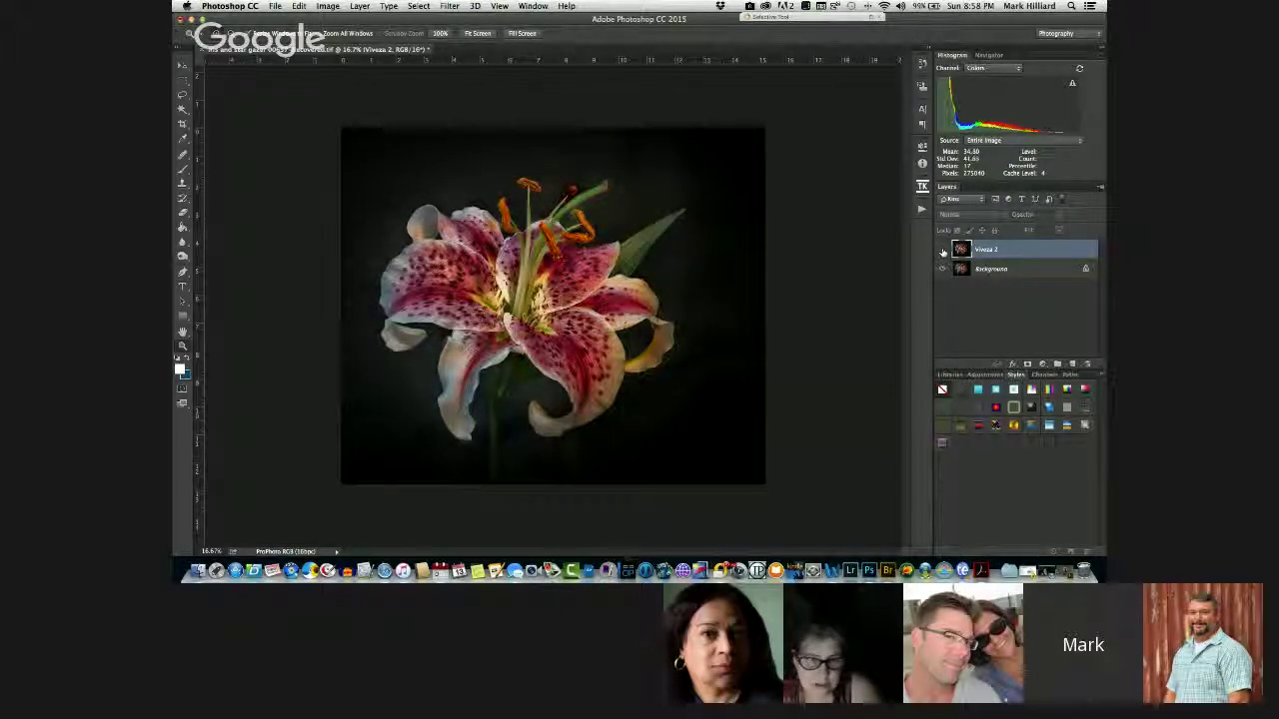
pyautogui.click(942, 251)
pyautogui.click(942, 251)
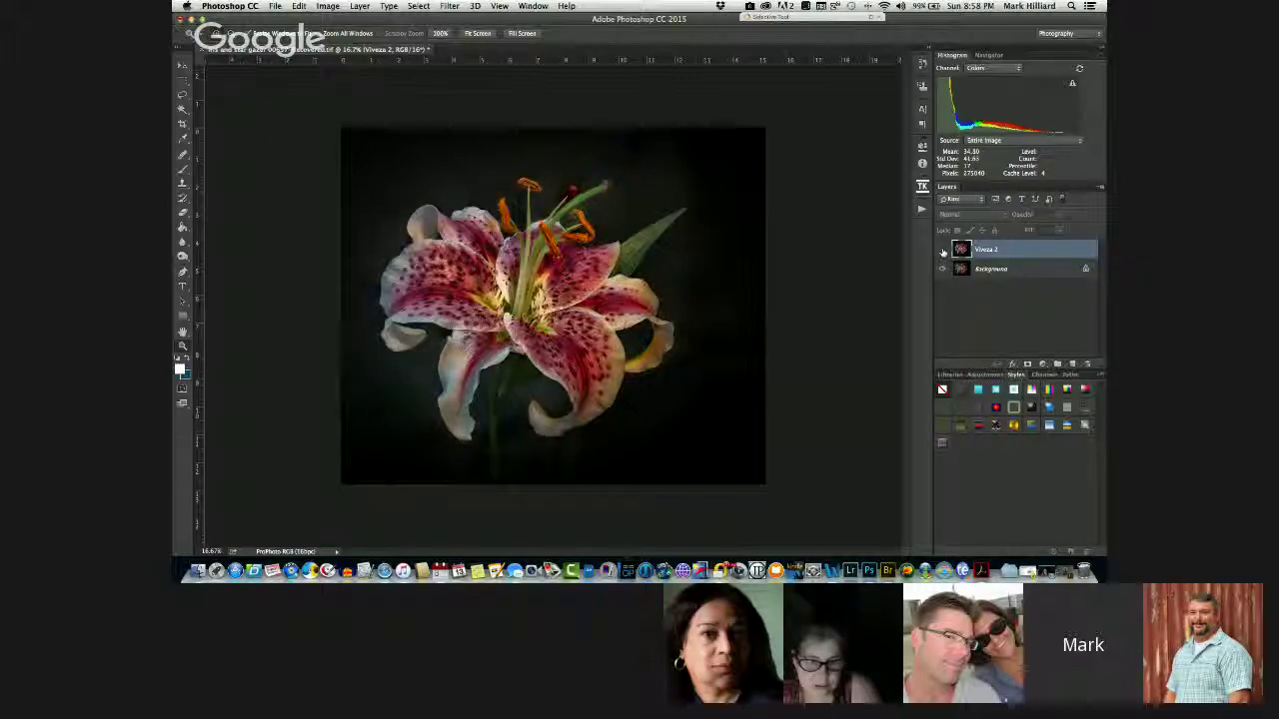
pyautogui.click(942, 251)
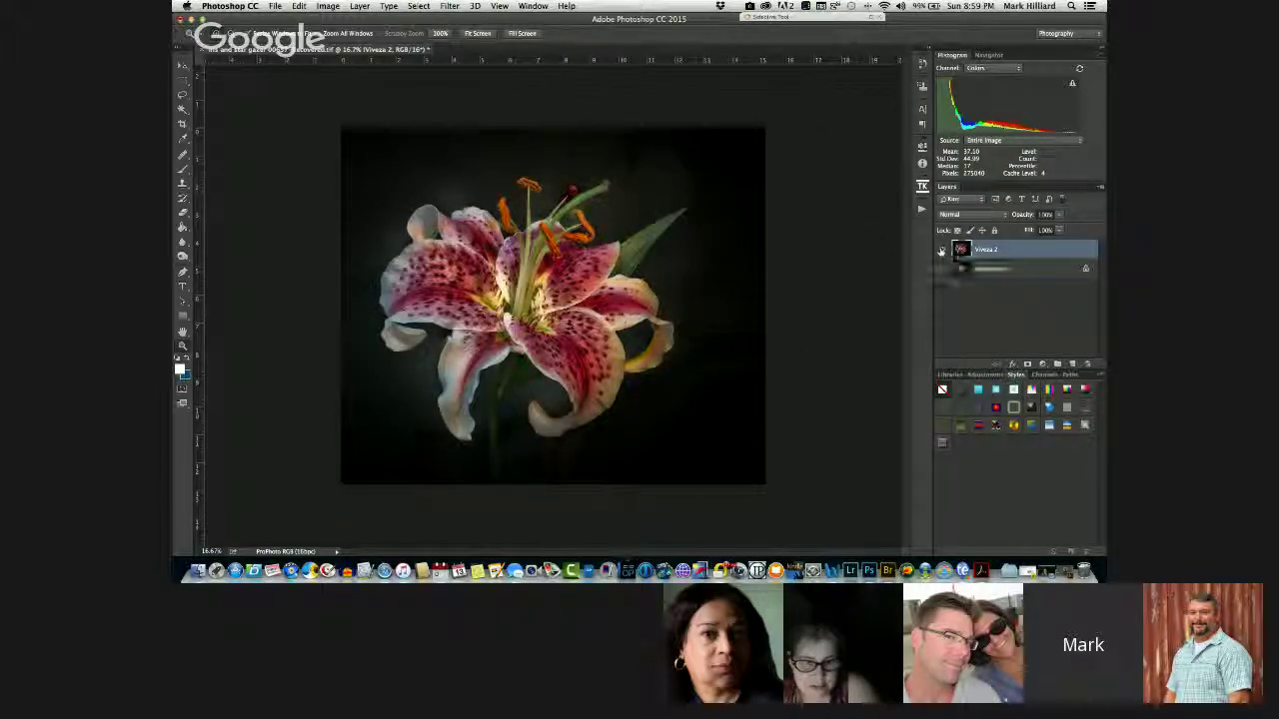
pyautogui.click(940, 251)
pyautogui.click(940, 251)
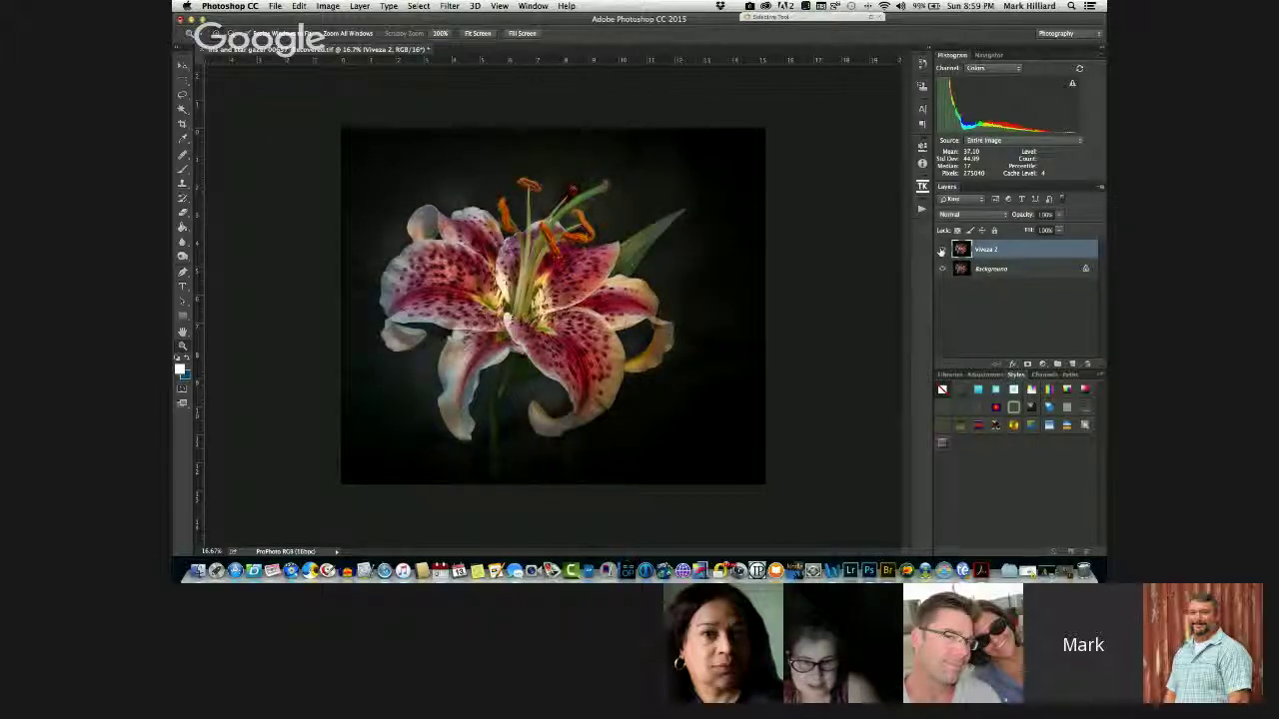
pyautogui.click(940, 251)
pyautogui.click(940, 252)
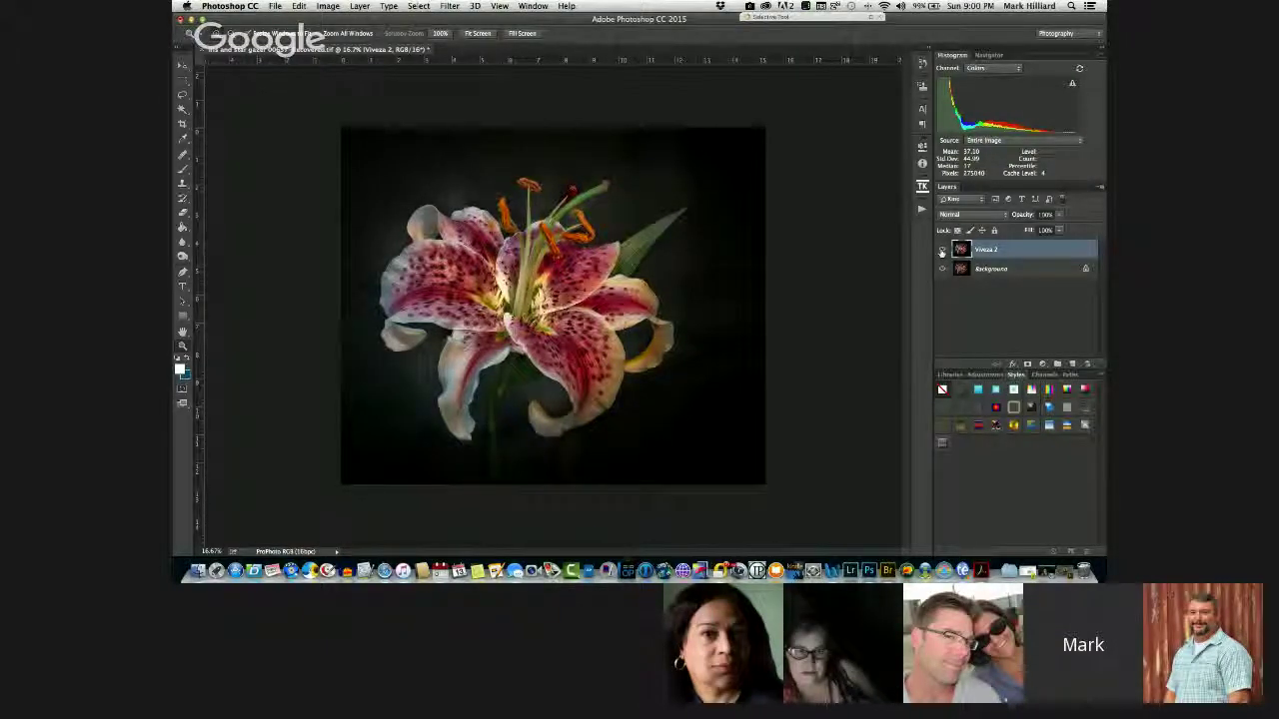
pyautogui.click(941, 251)
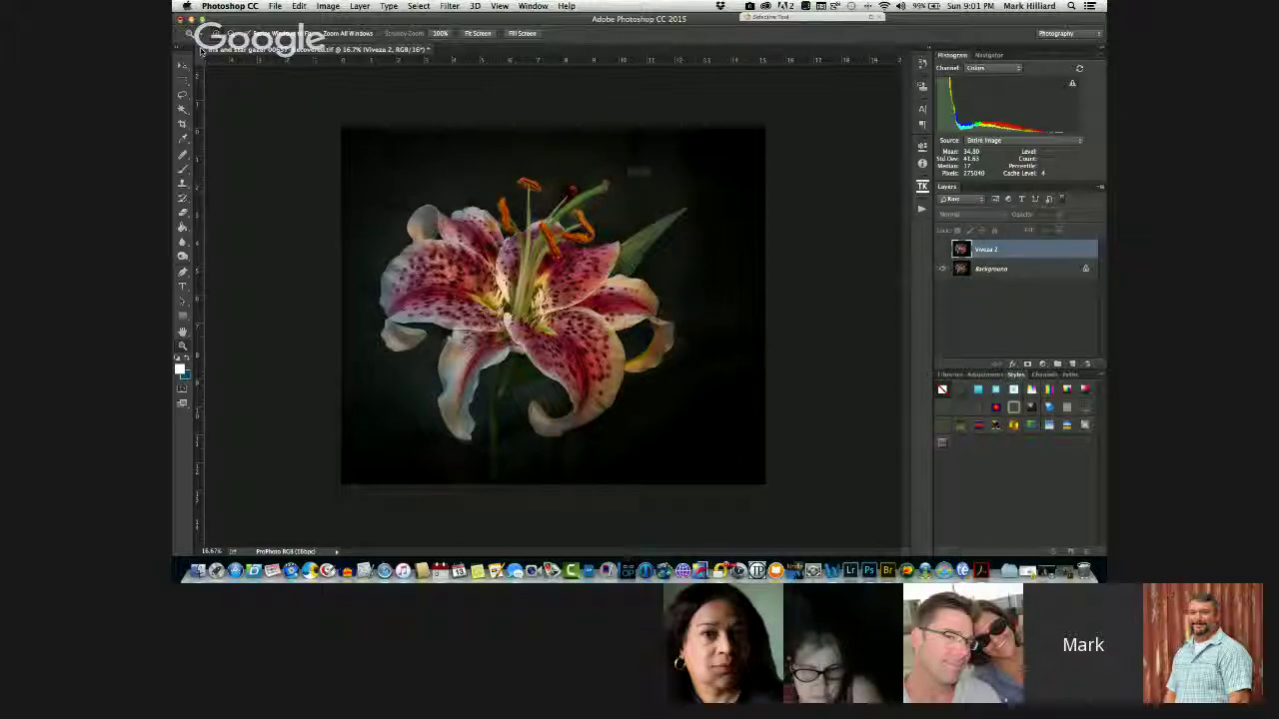
# Close the "Iris and star gazer 00657-Recovered.tif" photo without saving the changes
pyautogui.click(200, 50)
pyautogui.click(619, 200)
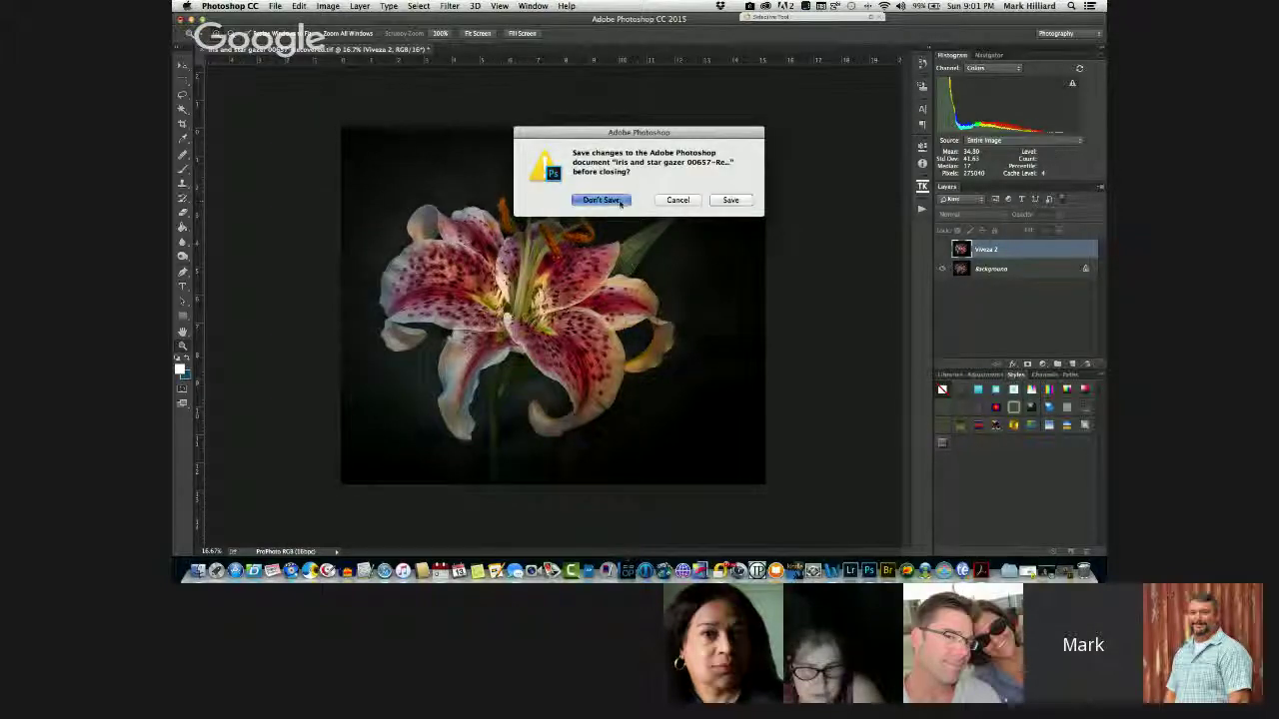